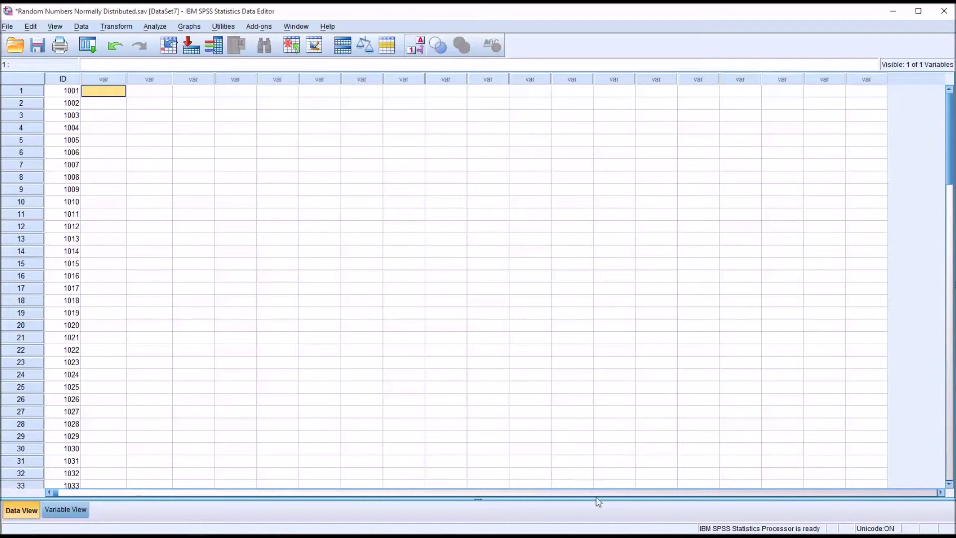
- Glance at the Transform menu, then select the ID column and the first empty cell in the data grid
click(118, 27)
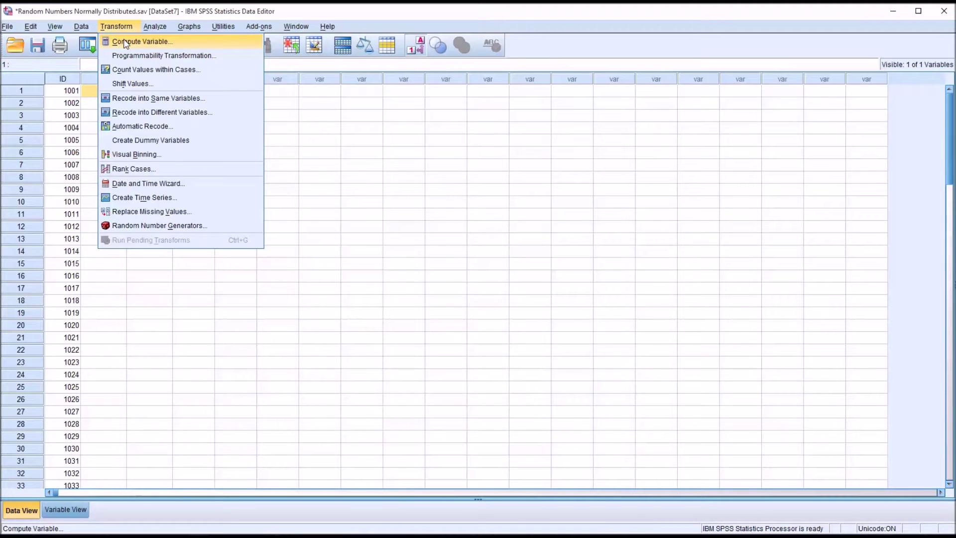
click(121, 13)
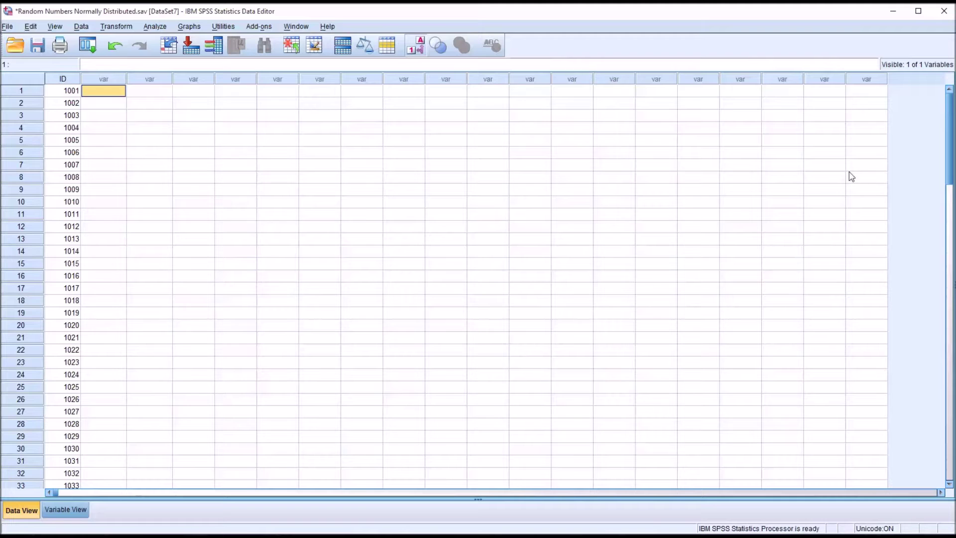
click(67, 79)
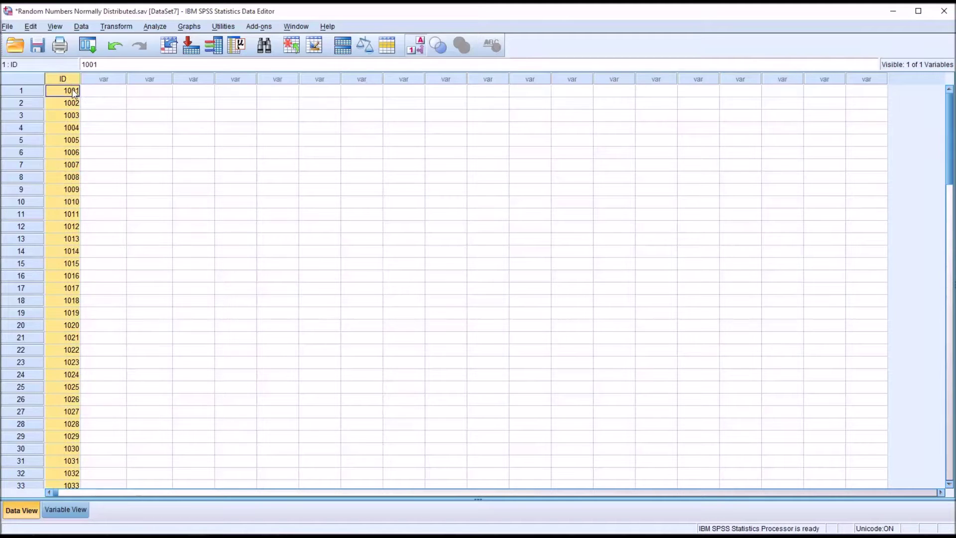
click(89, 92)
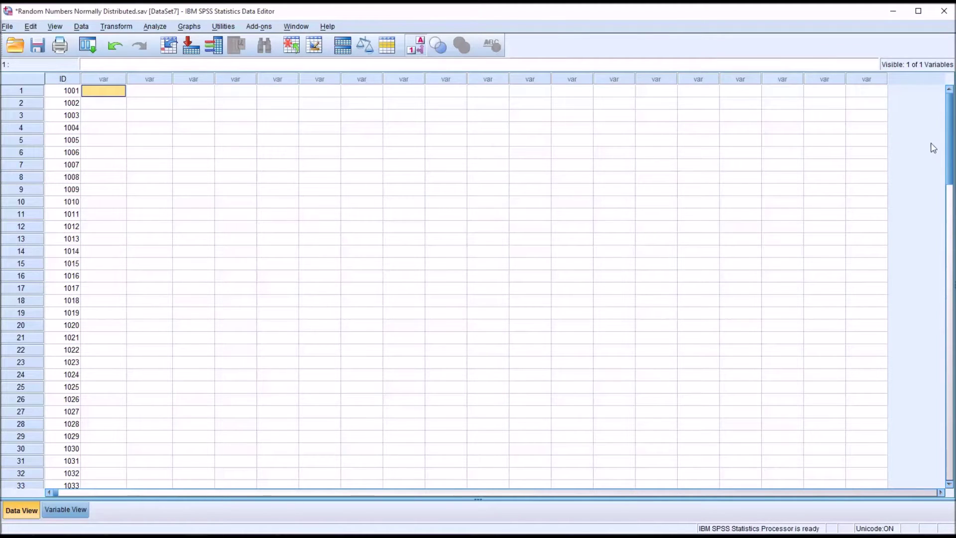
drag(948, 145, 916, 356)
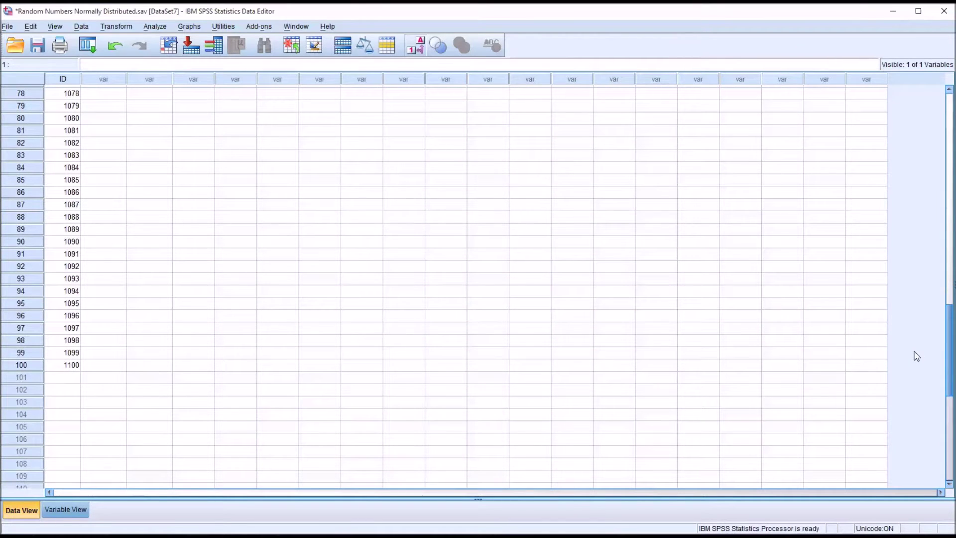
drag(917, 356, 914, 138)
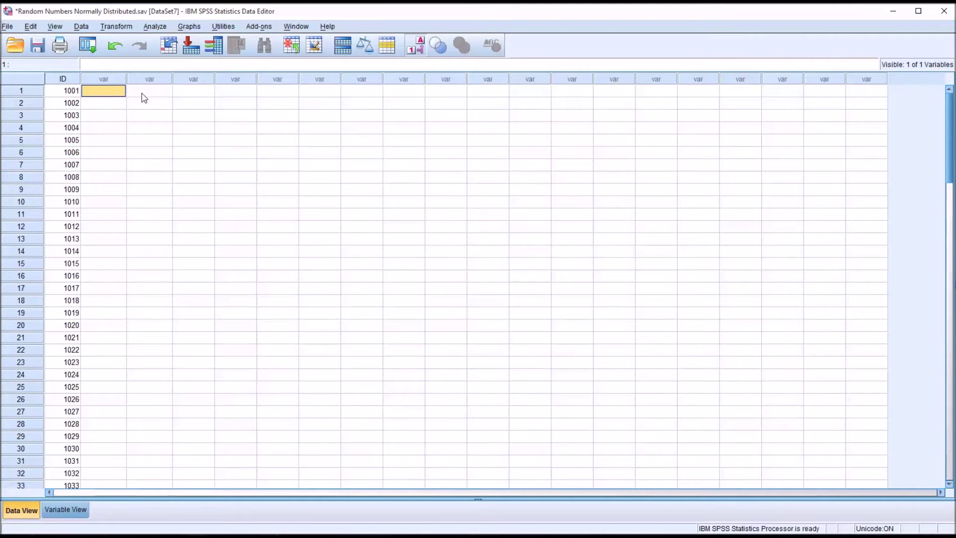
- Start Compute Variable with RV1 as the target variable
click(116, 27)
click(120, 44)
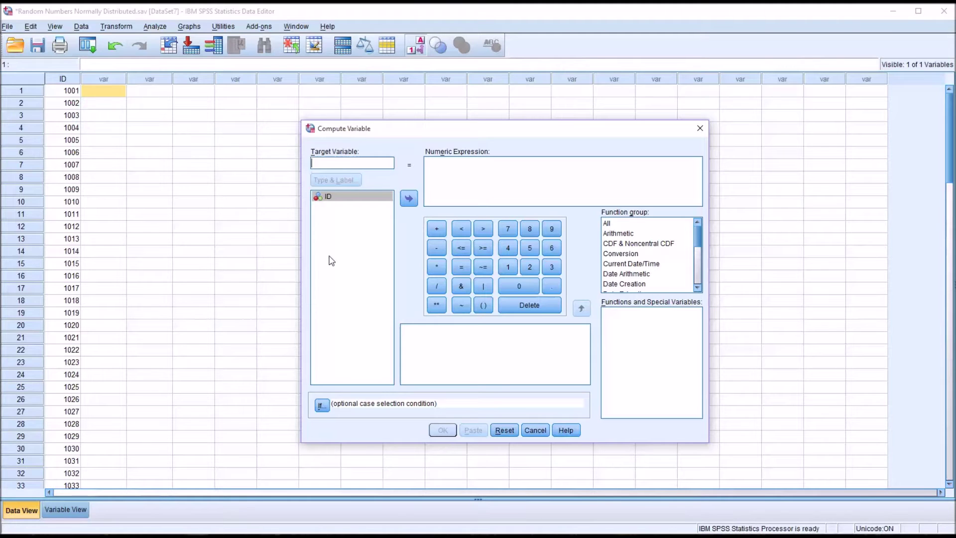
text(R)
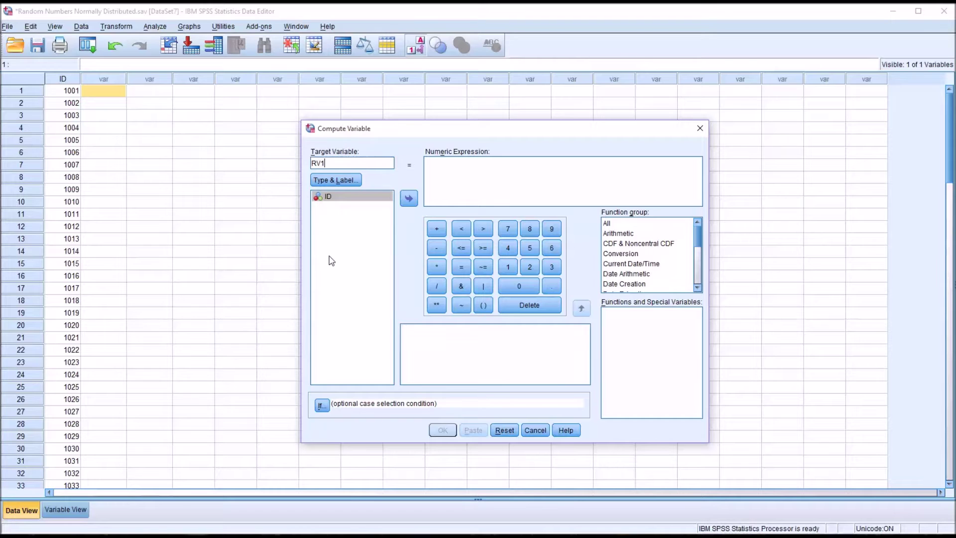
text(V1)
click(461, 182)
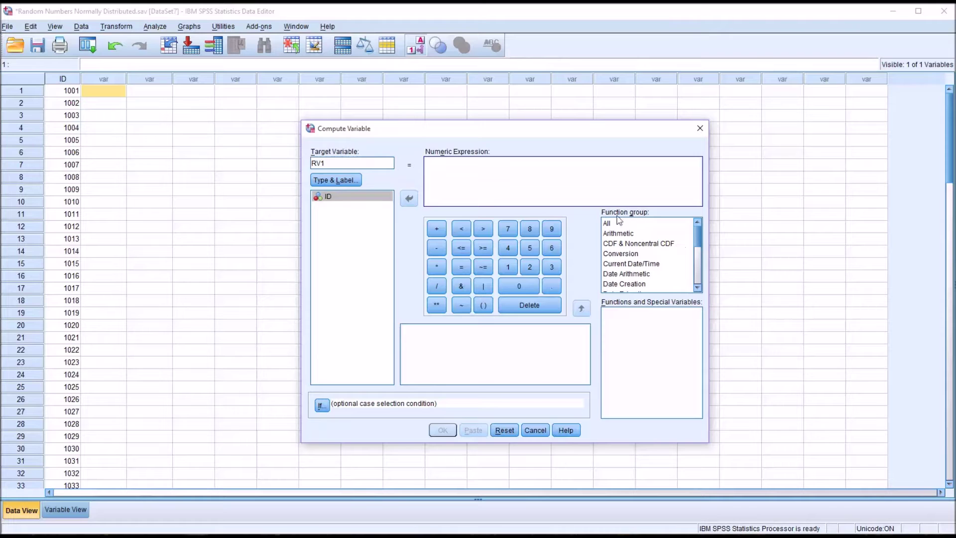
- Show the Random Numbers function group and read the Rv.Normal and Rv.Poisson descriptions
drag(699, 240, 700, 266)
click(643, 256)
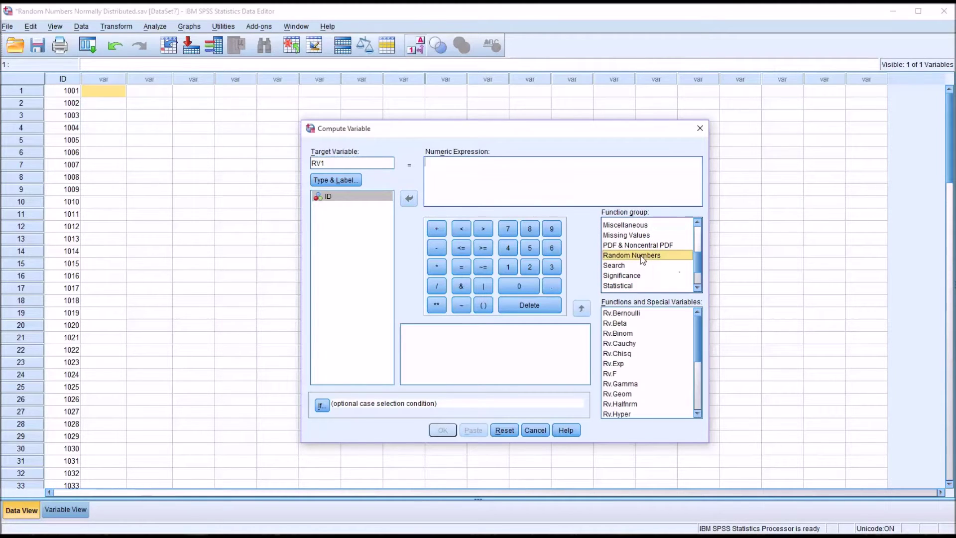
drag(697, 332, 695, 374)
click(629, 378)
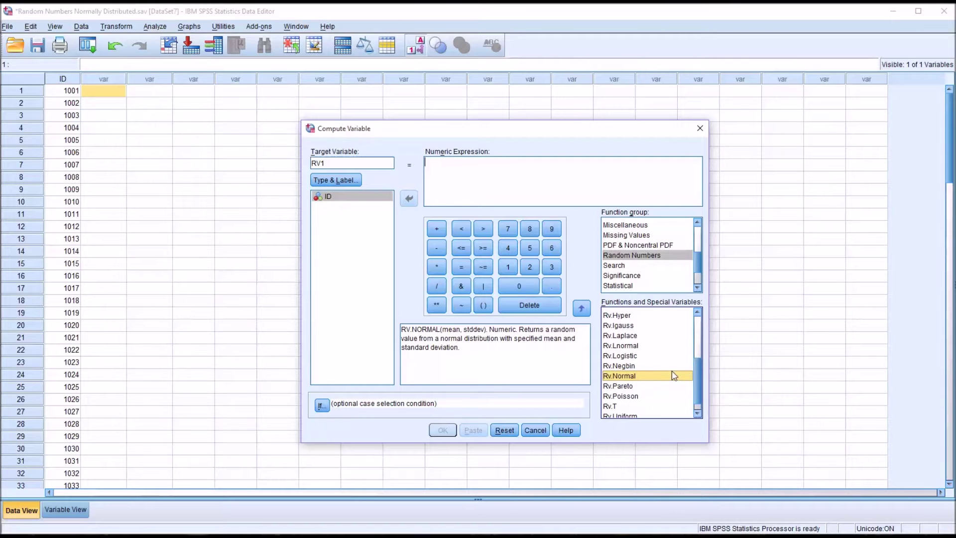
drag(697, 372, 698, 377)
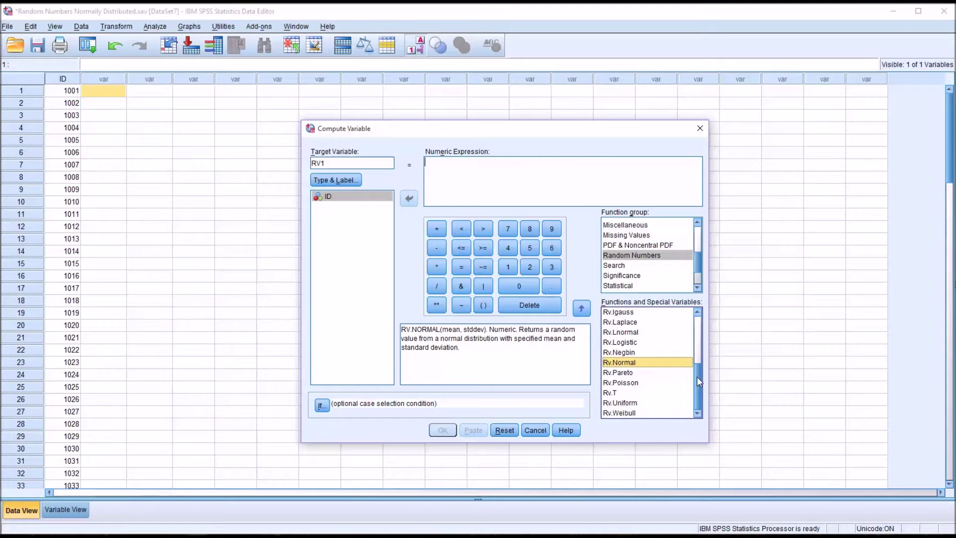
click(643, 384)
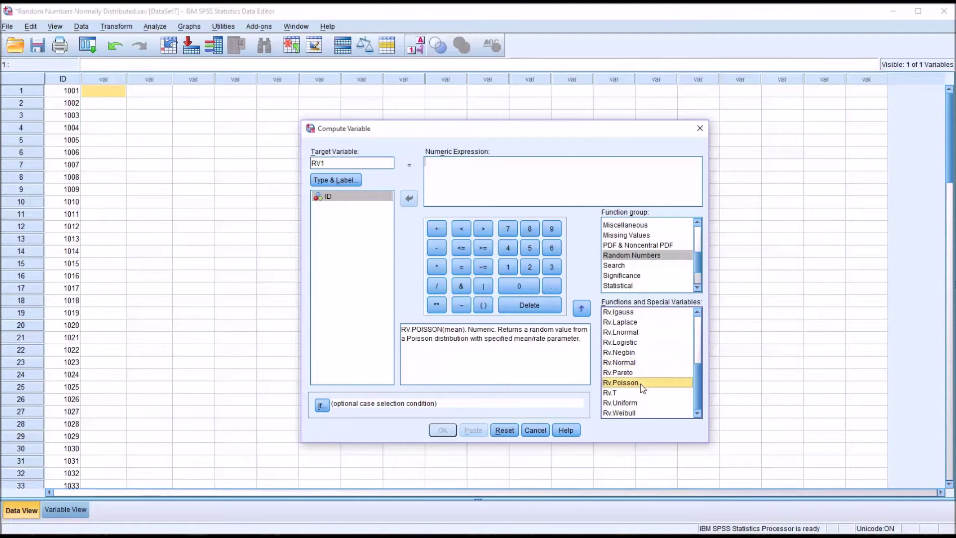
drag(696, 387, 692, 339)
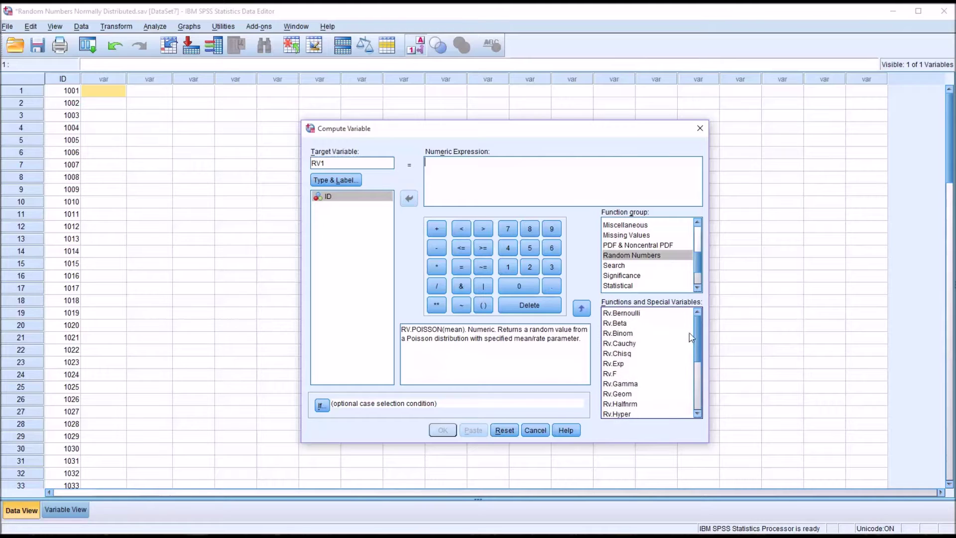
- Compare the binomial, chi-square, exponential, F and gamma functions, then select Rv.Normal
click(640, 334)
click(643, 353)
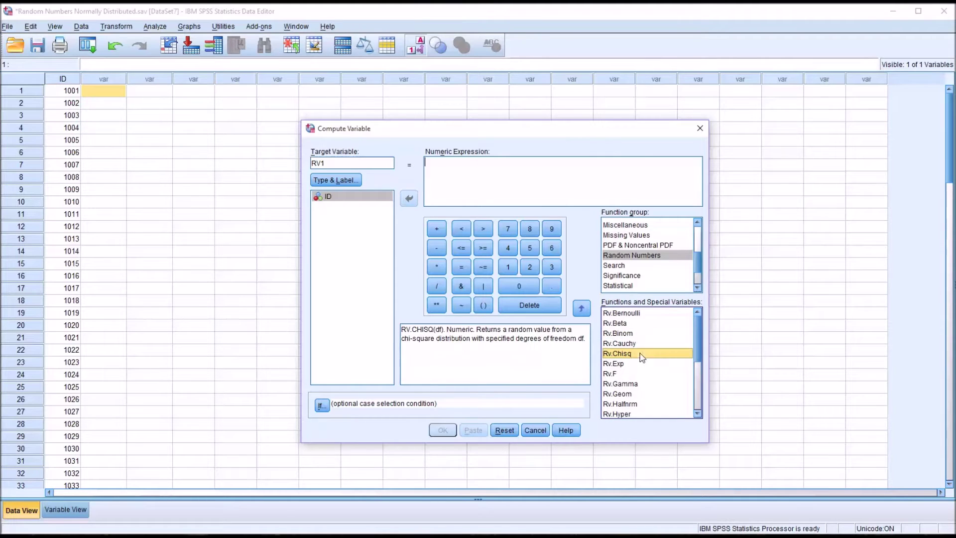
click(639, 365)
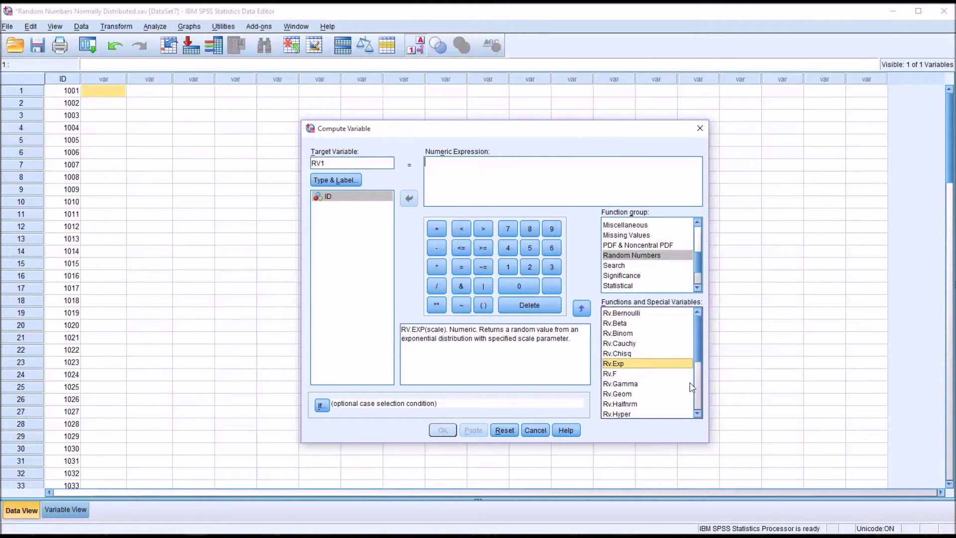
click(628, 374)
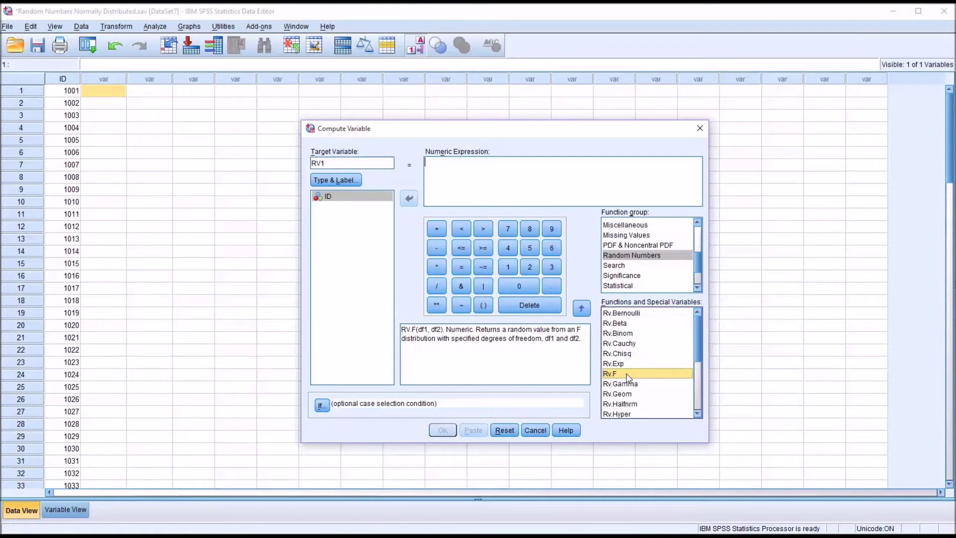
click(630, 383)
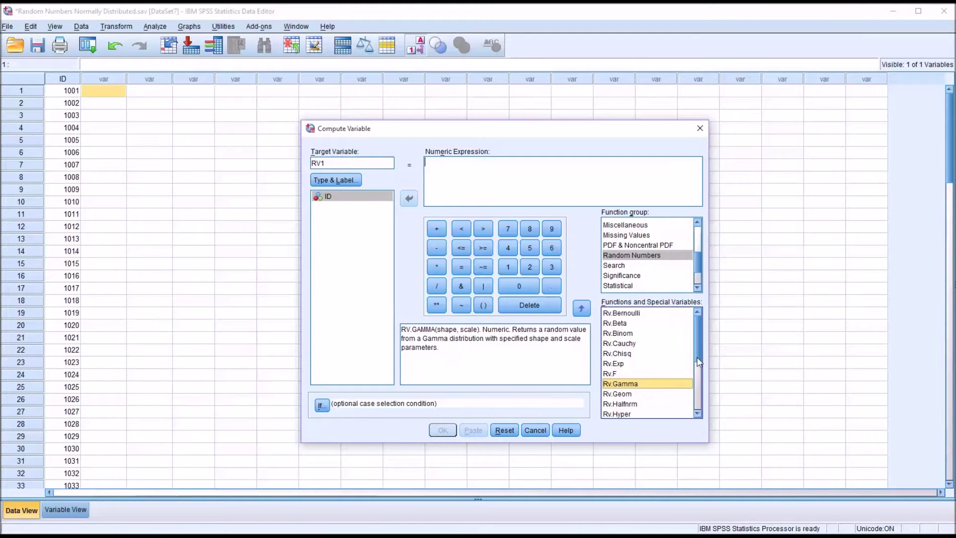
scroll(695, 381, down, 3)
scroll(695, 382, down, 3)
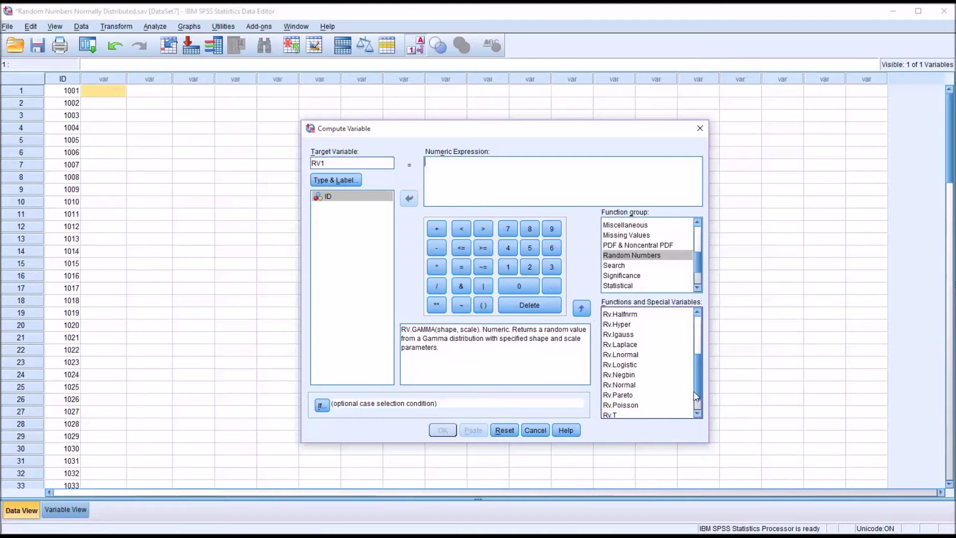
scroll(695, 398, up, 1)
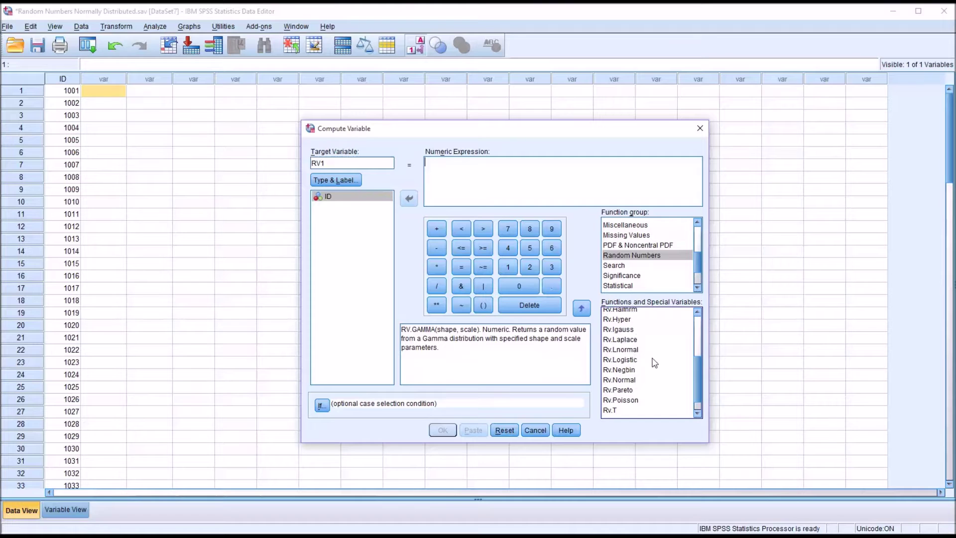
click(621, 381)
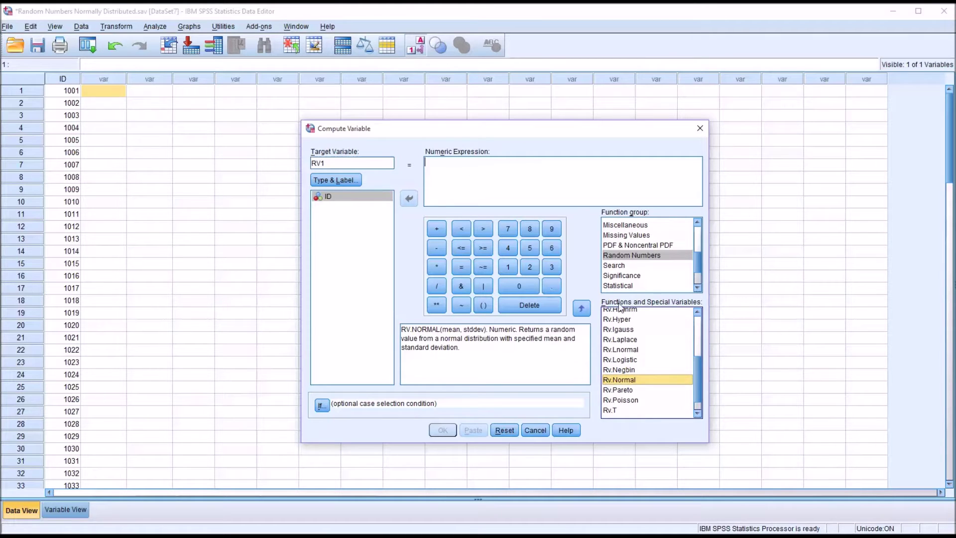
- Set the expression to RV.NORMAL(50,10) and compute RV1
double_click(610, 381)
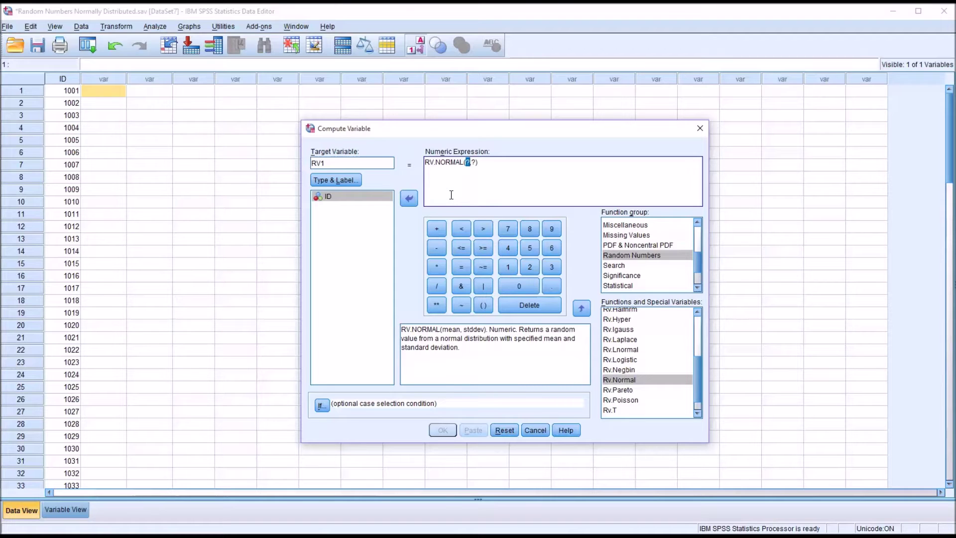
text(50)
double_click(478, 163)
text(10)
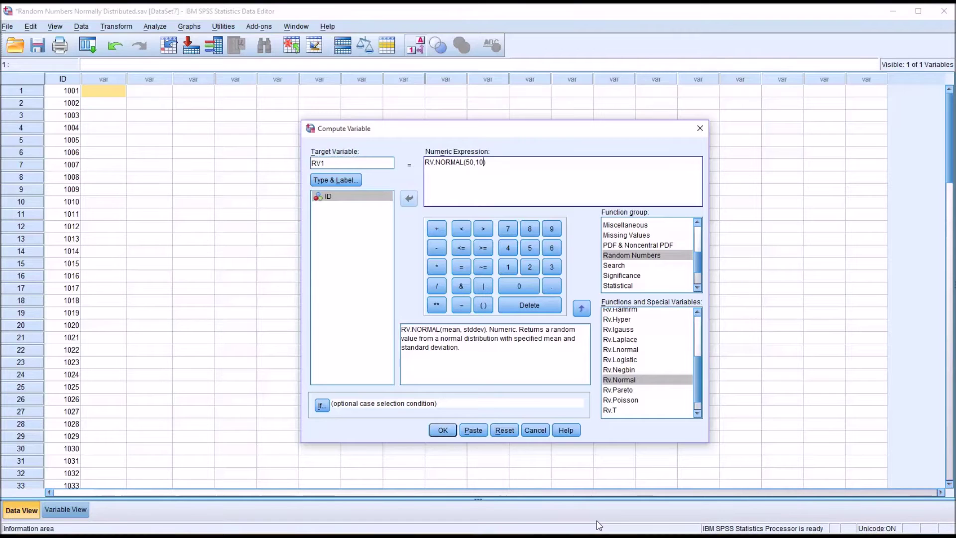
click(443, 431)
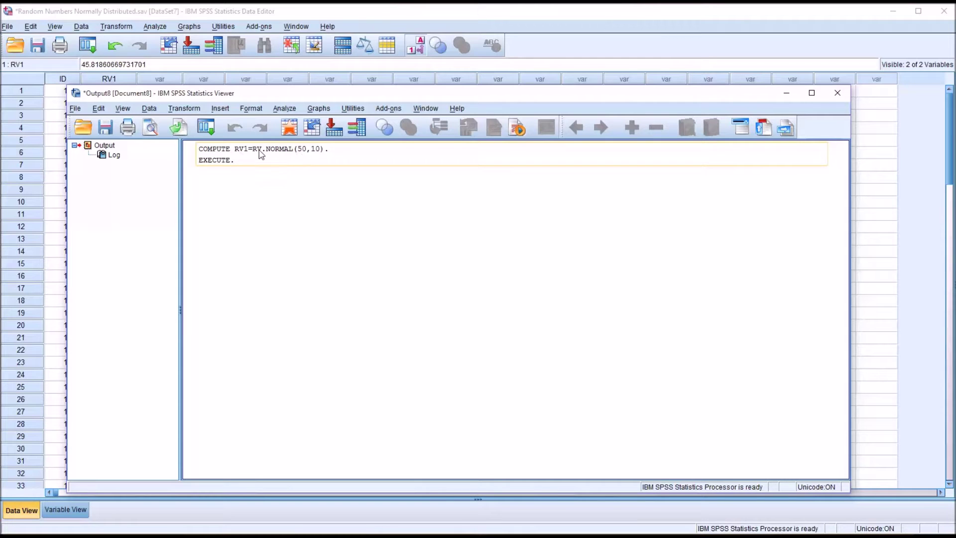
click(616, 205)
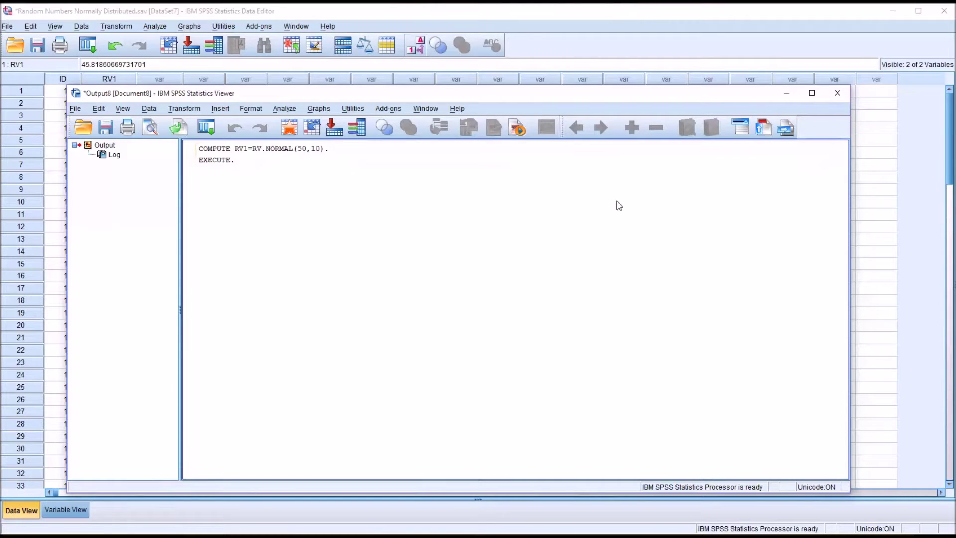
click(891, 228)
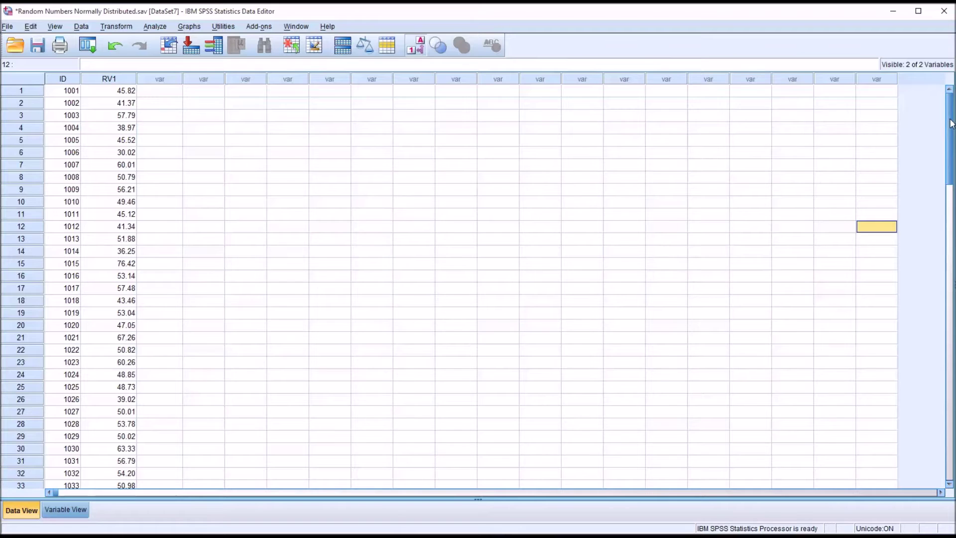
drag(951, 123, 926, 121)
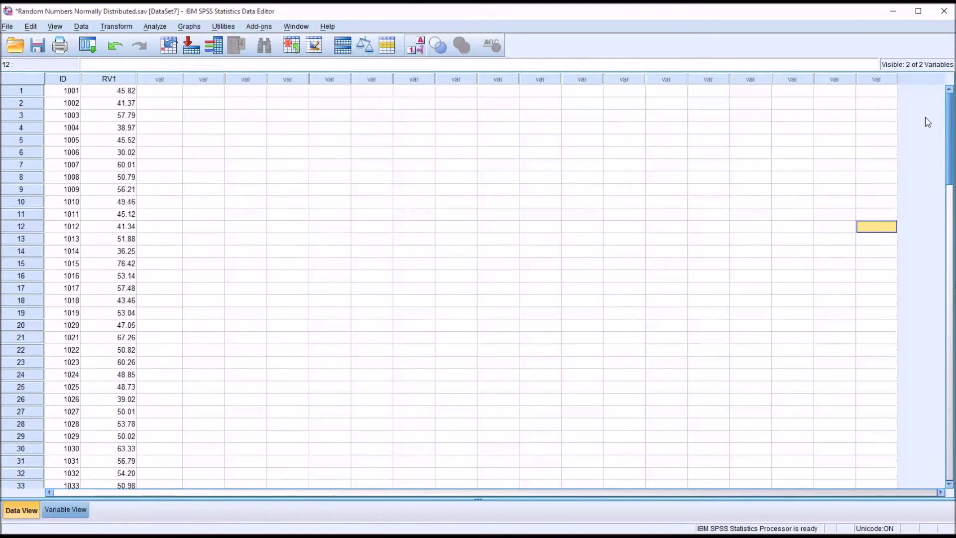
click(166, 95)
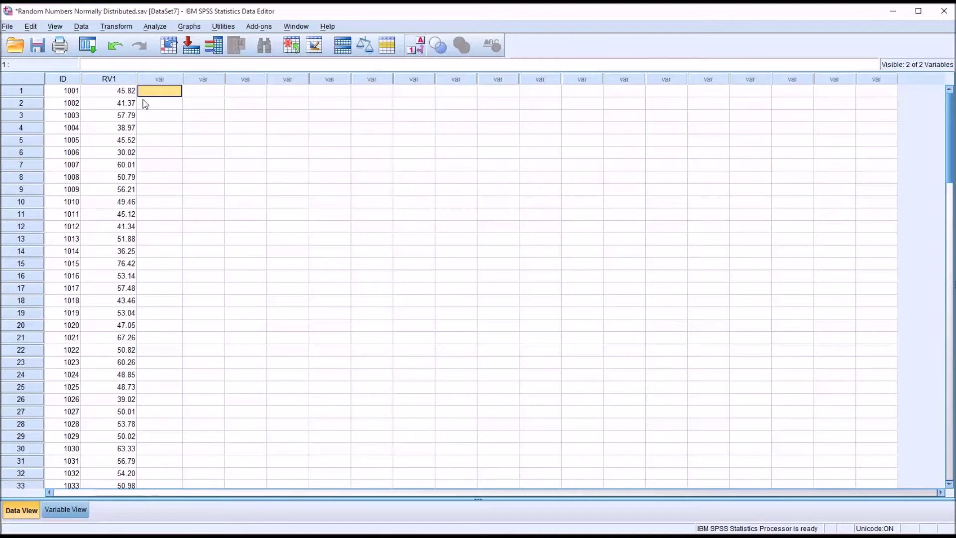
click(116, 26)
- Compute RV2 with the same RV.NORMAL(50,10) expression and return to the top of the data grid
click(135, 41)
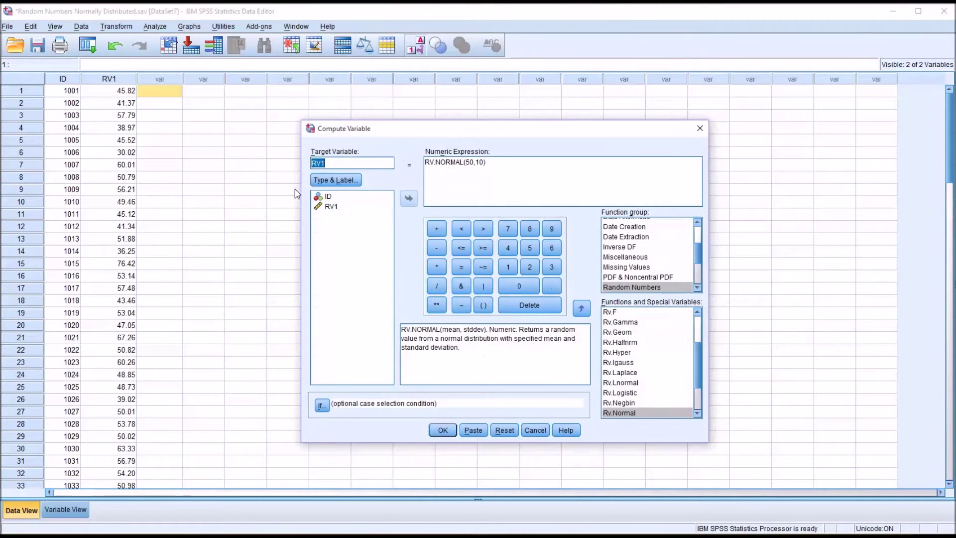
click(326, 163)
click(443, 430)
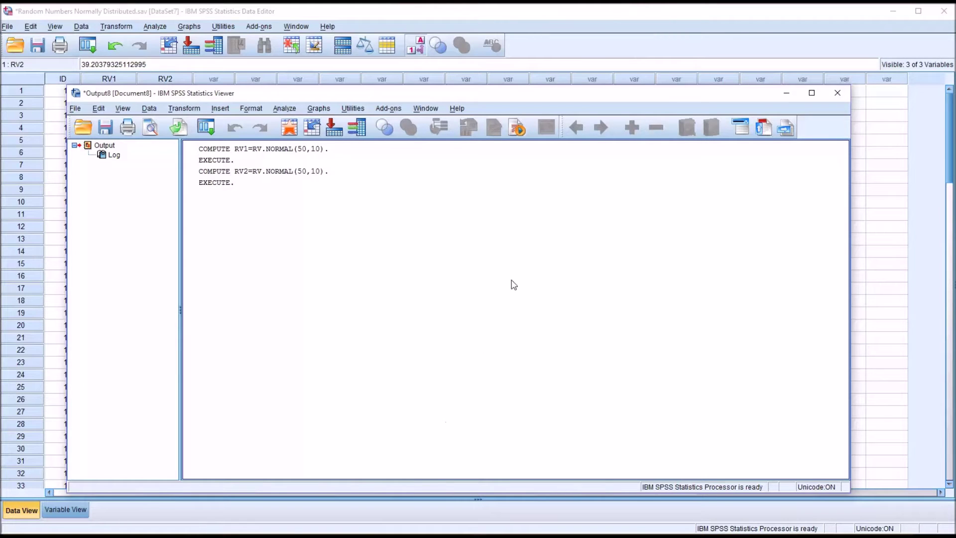
click(875, 217)
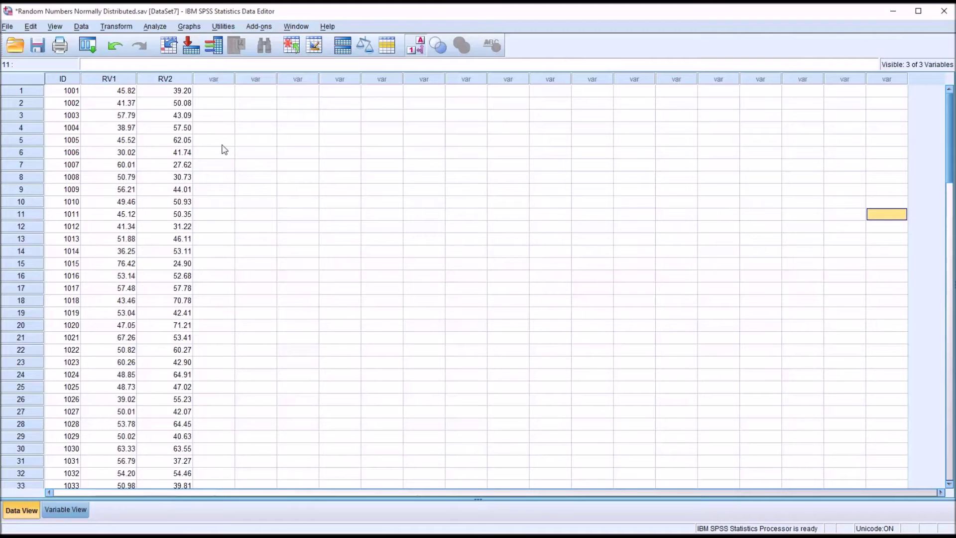
click(211, 92)
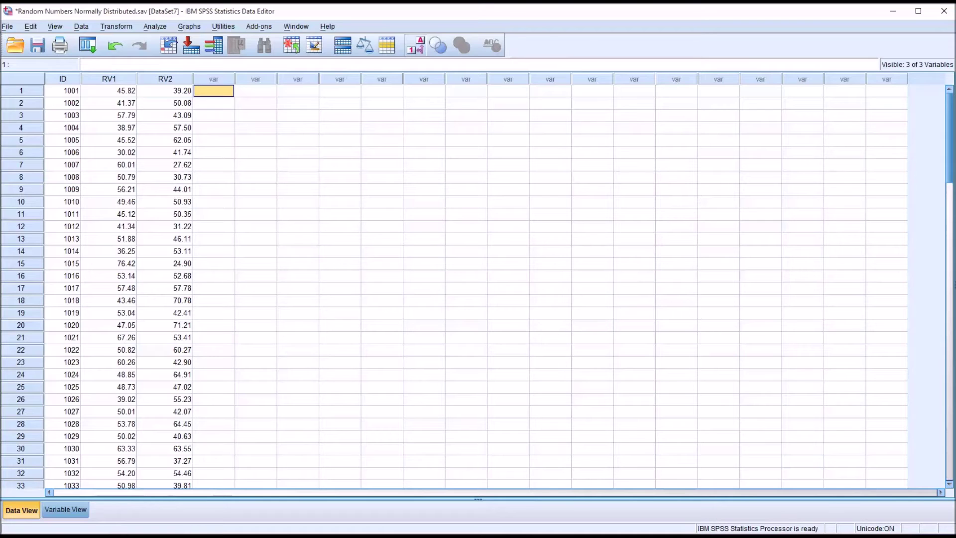
- Run Descriptive Statistics on RV1 (mean 50.3481, SD 8.51875) and select its statistics table
click(110, 80)
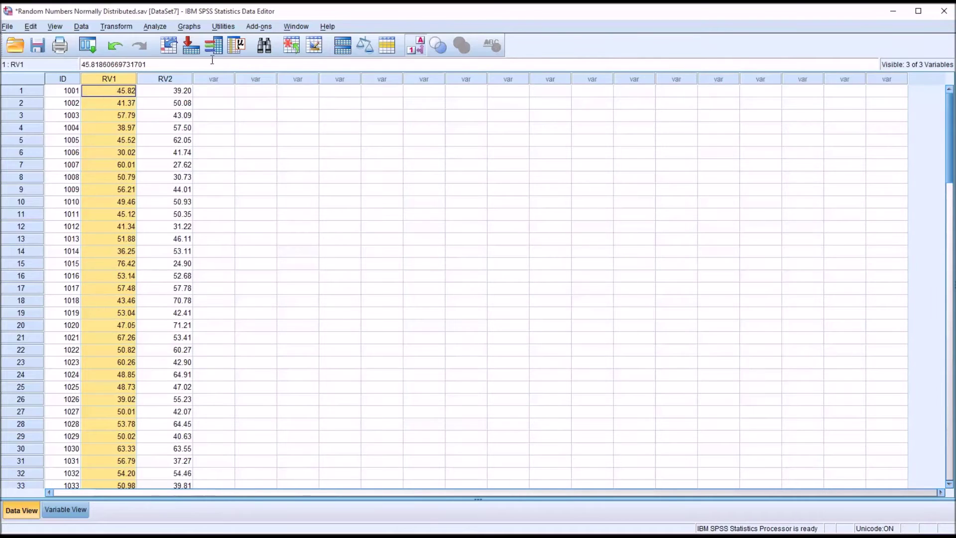
click(239, 48)
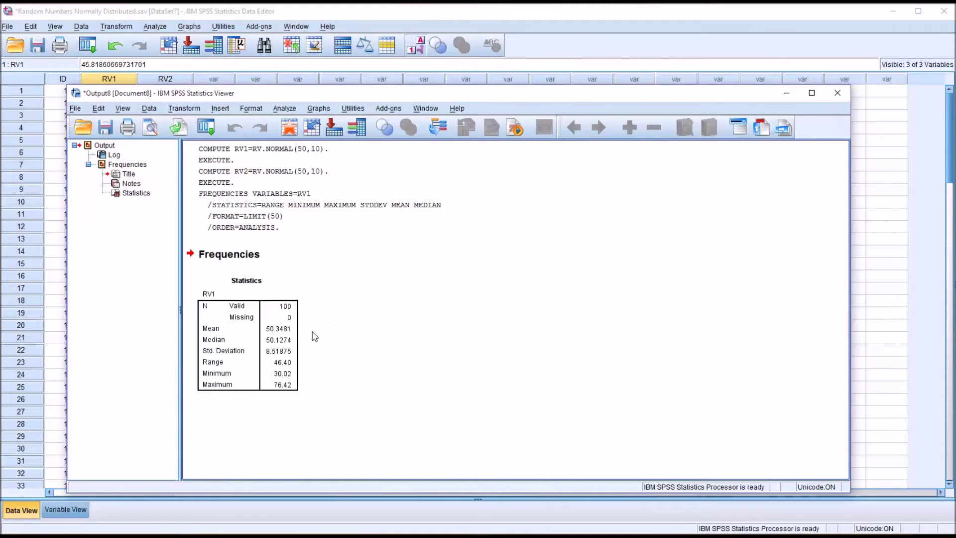
click(298, 331)
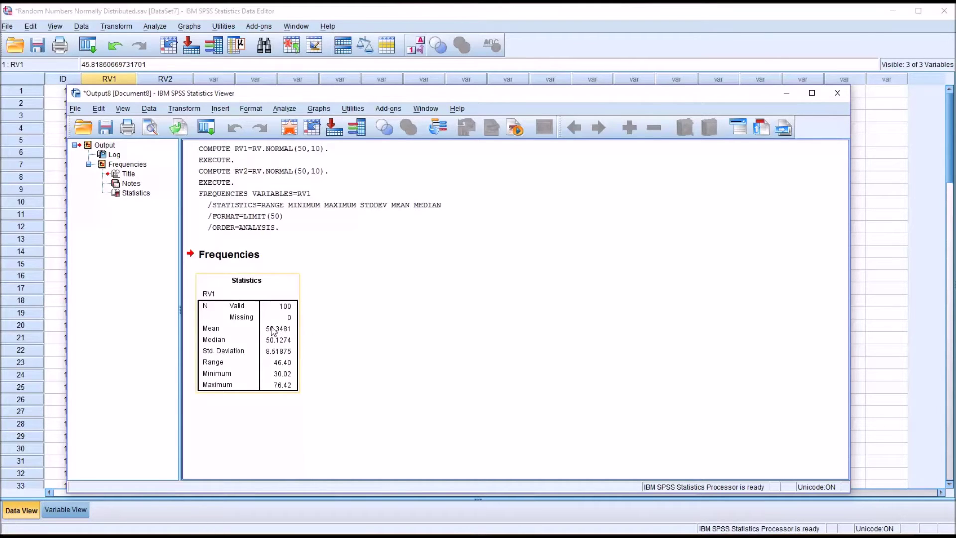
click(317, 390)
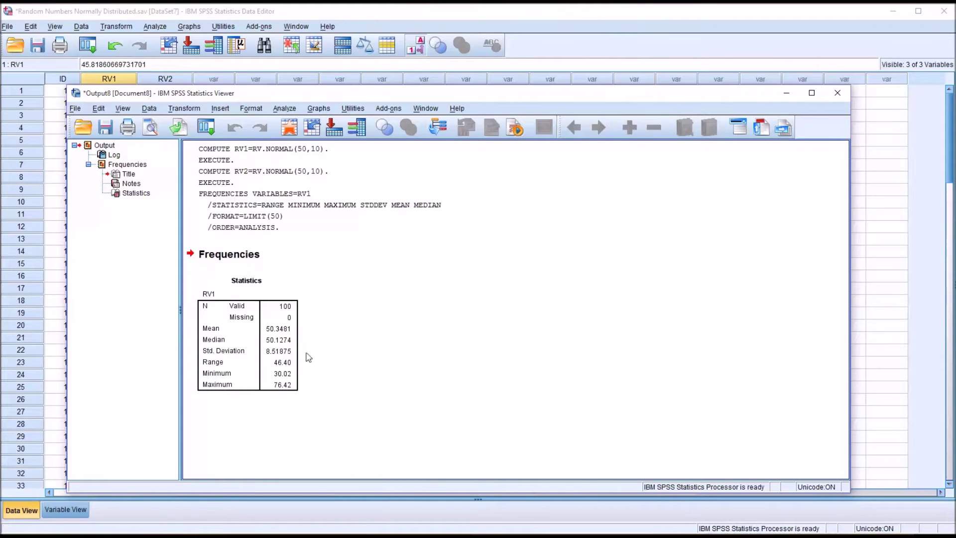
click(299, 352)
- Run Descriptive Statistics on the RV2 column from the data grid (mean 49.7594, SD 11.08353)
click(352, 19)
click(169, 79)
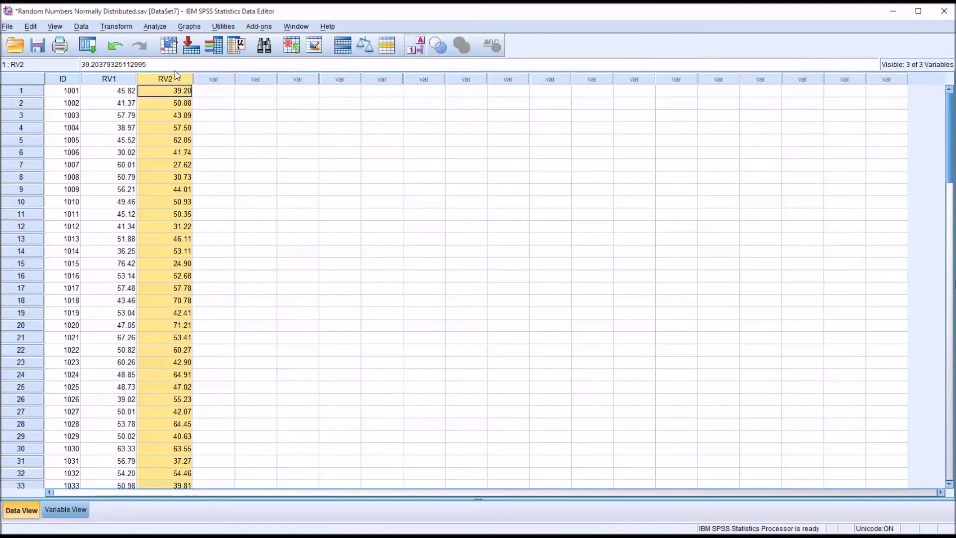
click(237, 46)
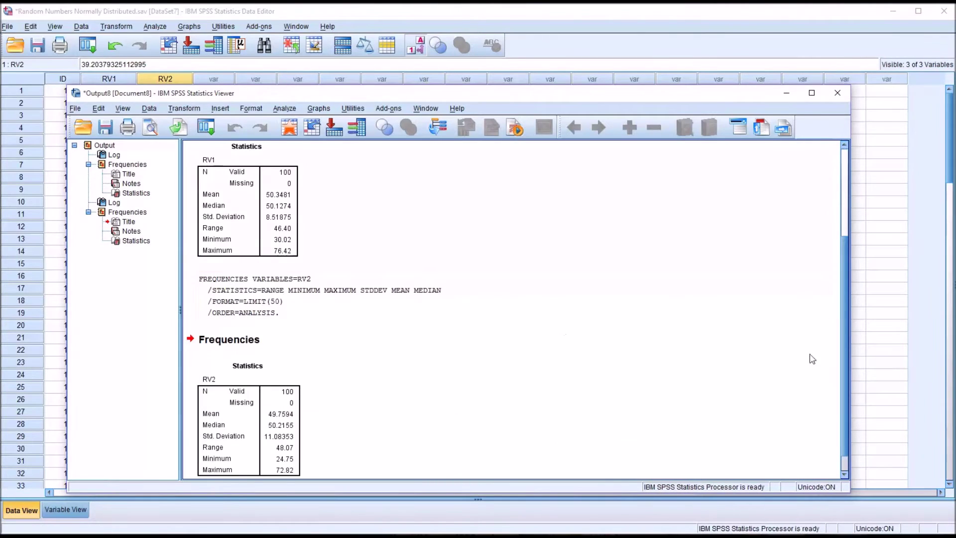
drag(841, 355, 843, 376)
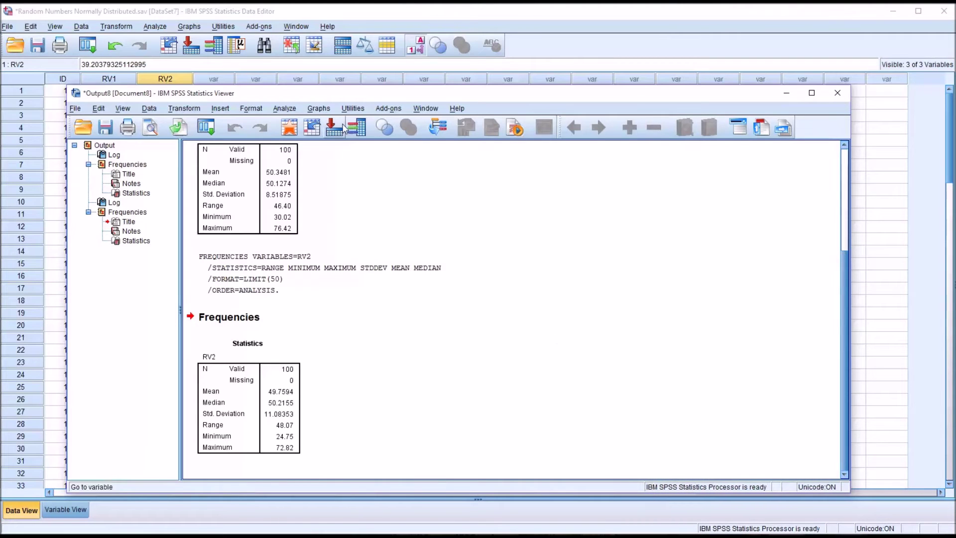
- In Chart Builder, place a simple histogram with RV1 on the X-axis and apply a normal curve
click(317, 108)
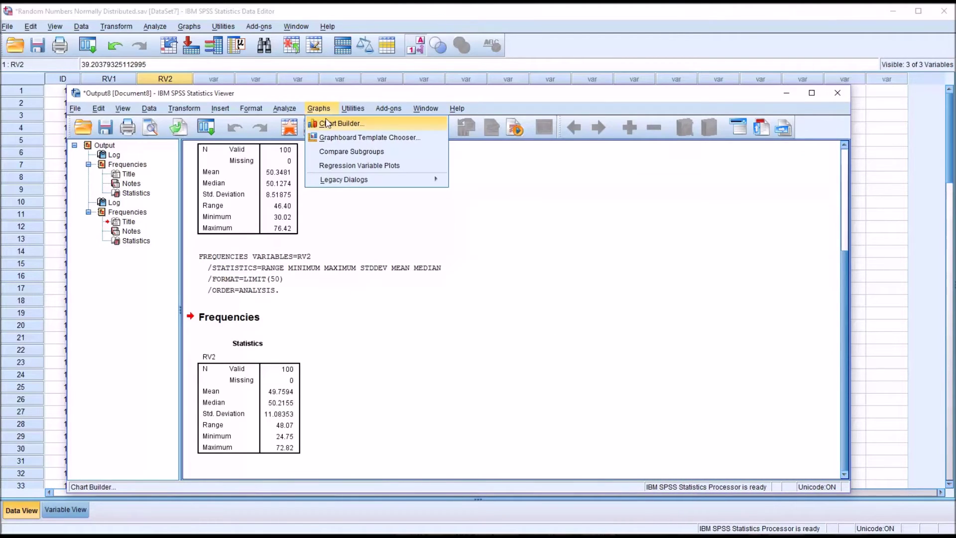
click(328, 123)
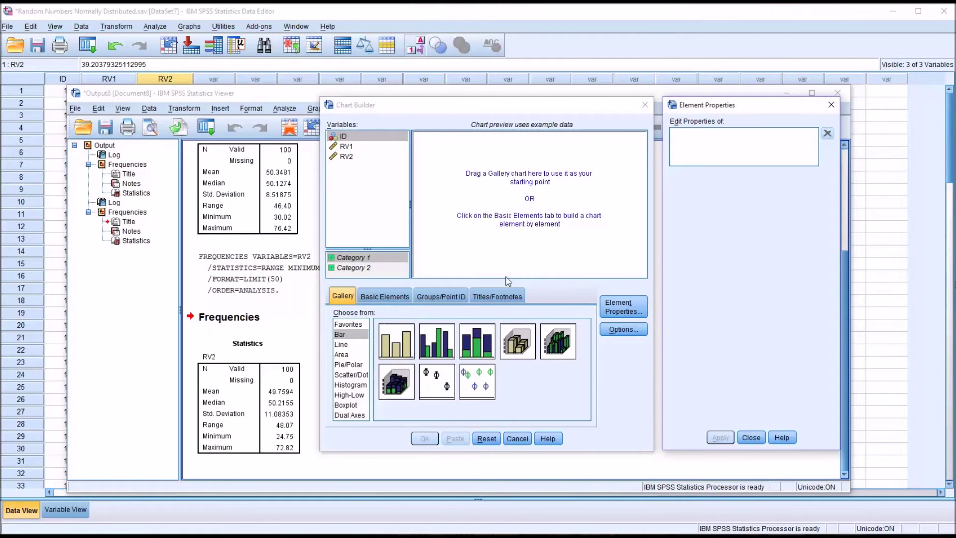
click(350, 387)
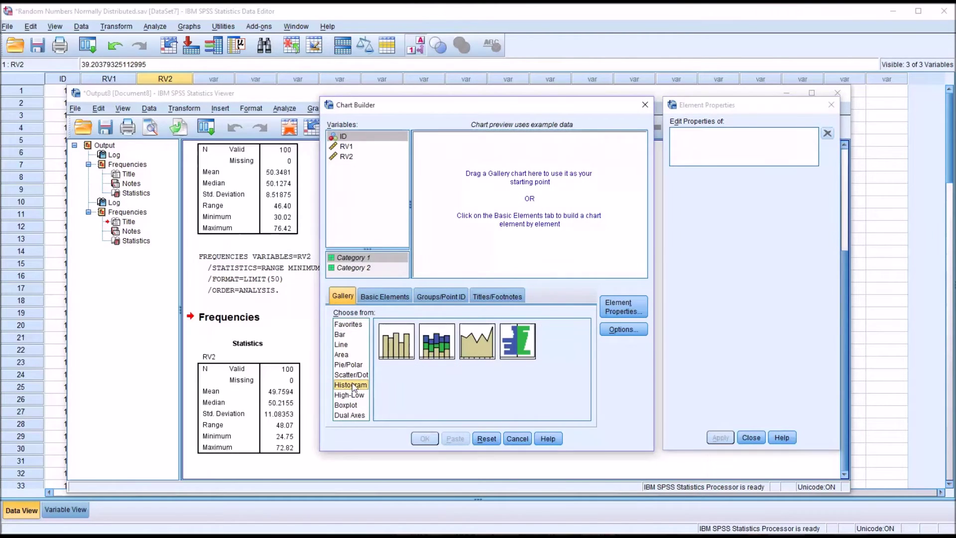
drag(393, 345, 493, 224)
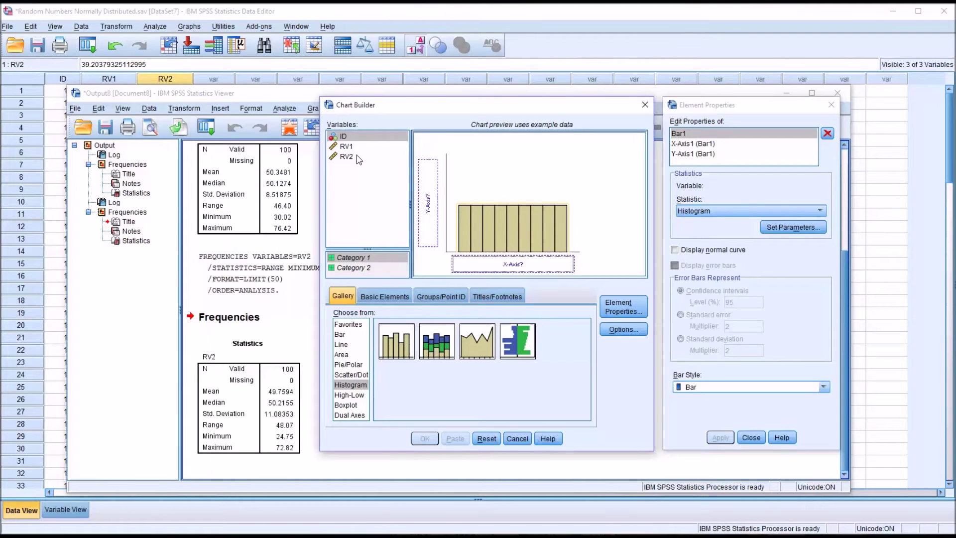
drag(347, 146, 500, 266)
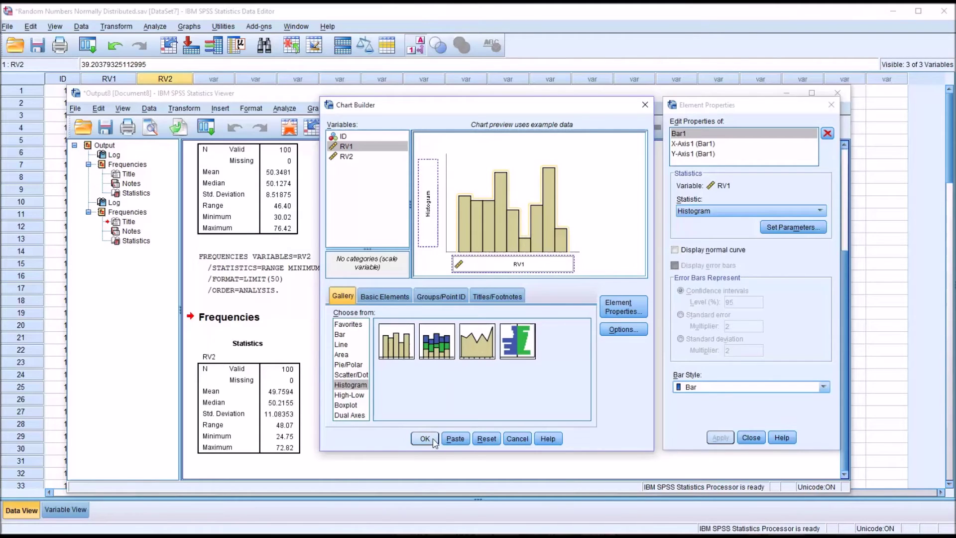
click(678, 250)
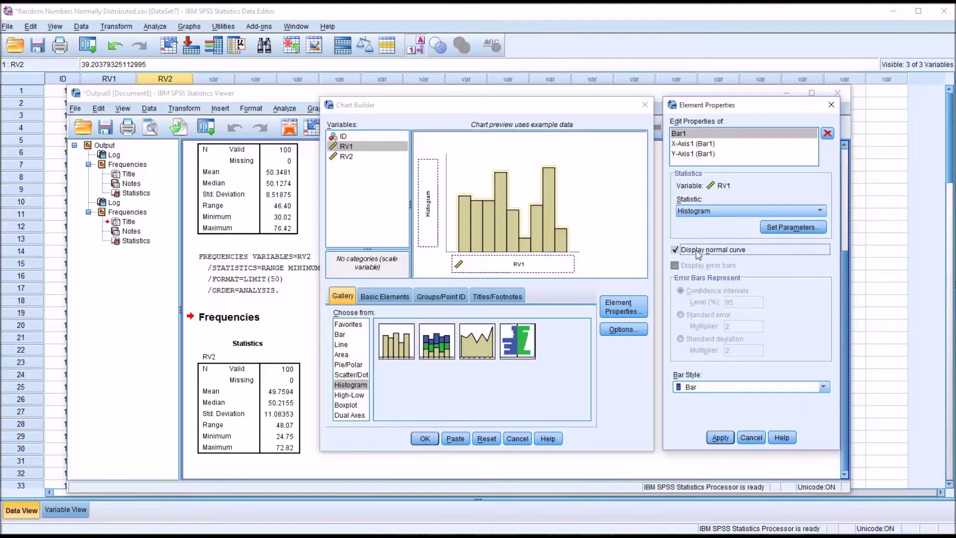
click(719, 438)
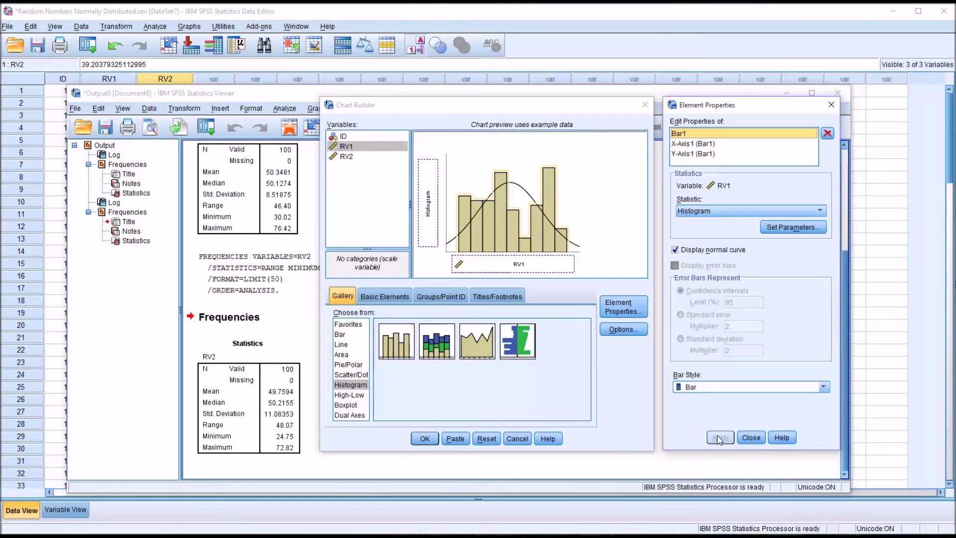
- Generate the RV1 histogram and scroll the Viewer to show all of it
click(425, 438)
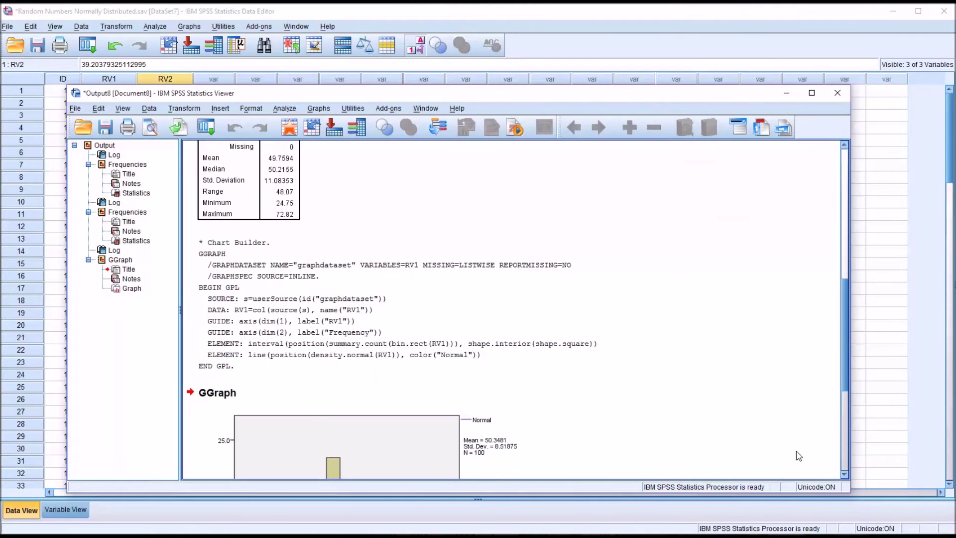
click(845, 474)
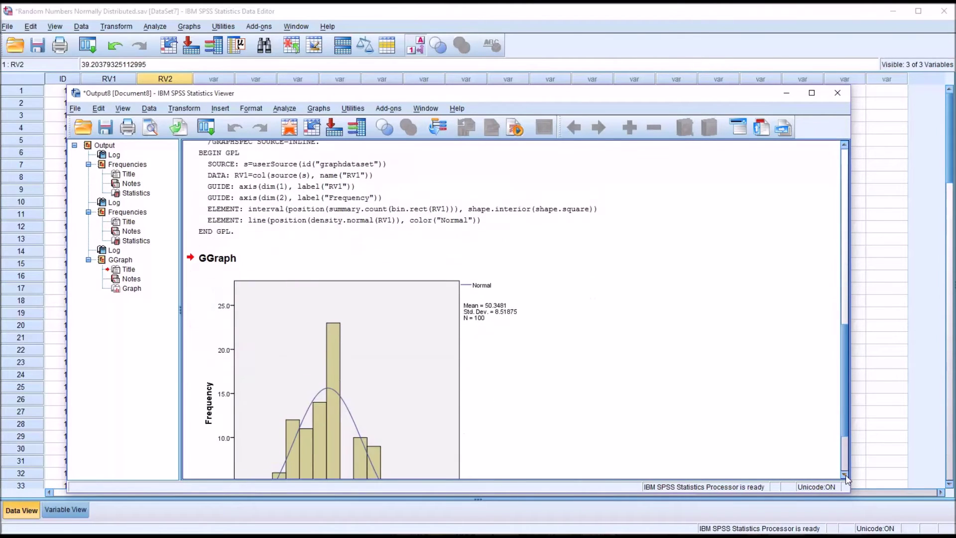
click(845, 475)
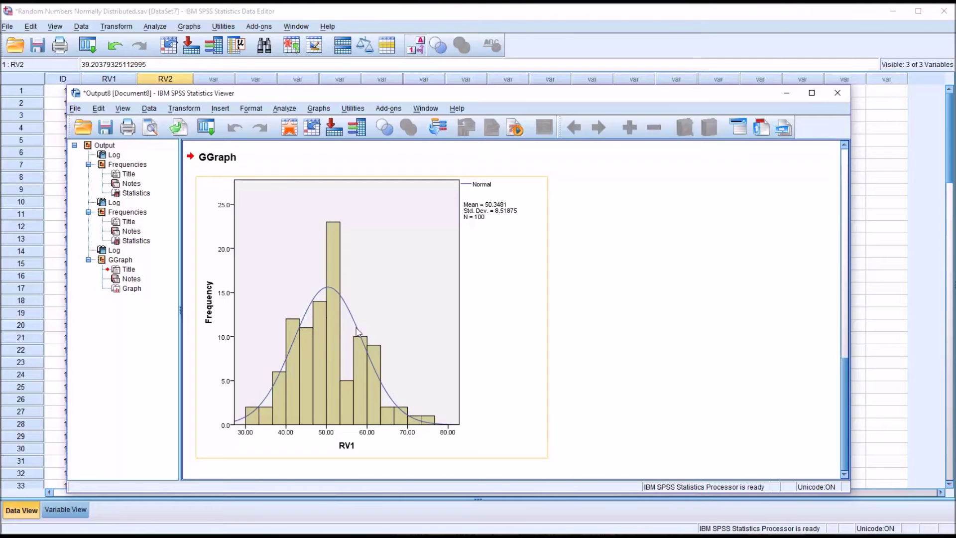
- Reopen Chart Builder, swap RV2 onto the X-axis, and create its normal-curve histogram
click(318, 109)
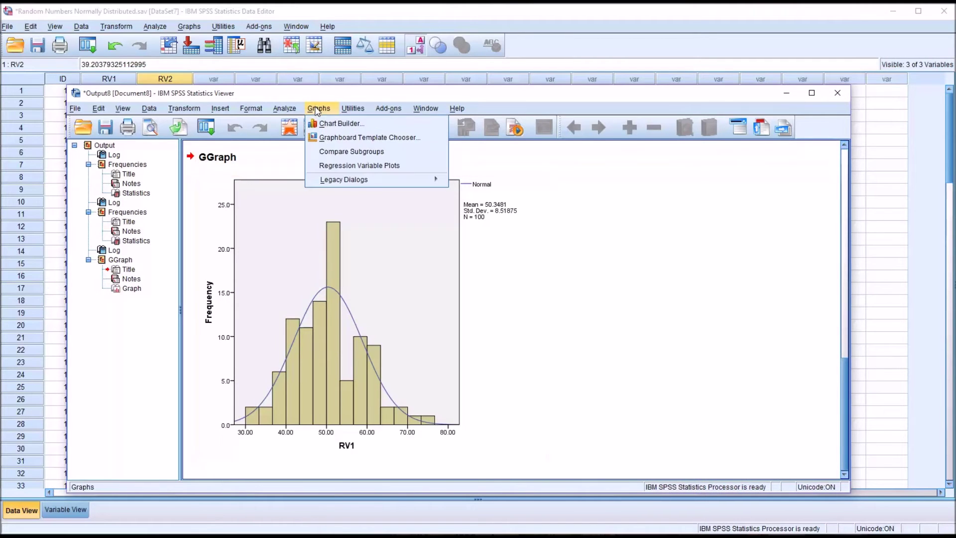
click(333, 123)
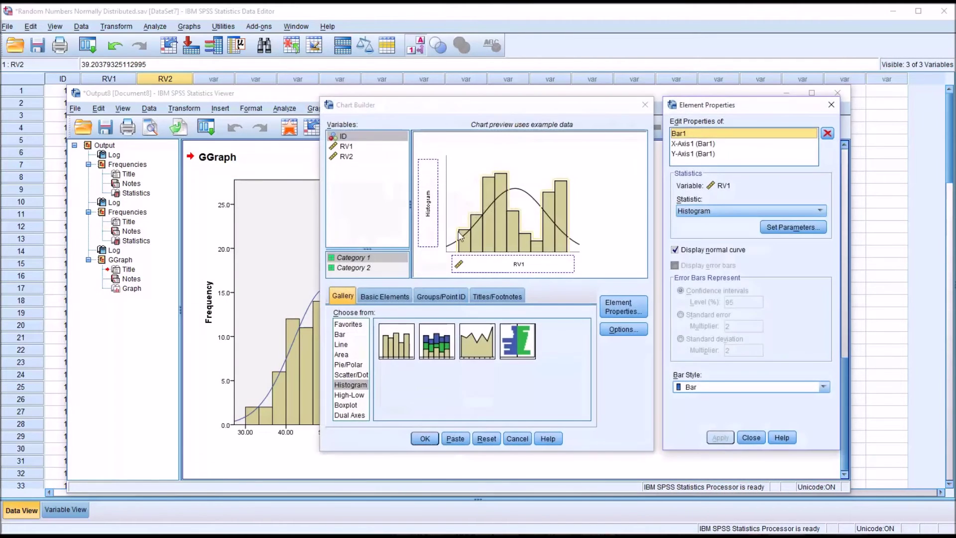
drag(351, 158, 501, 265)
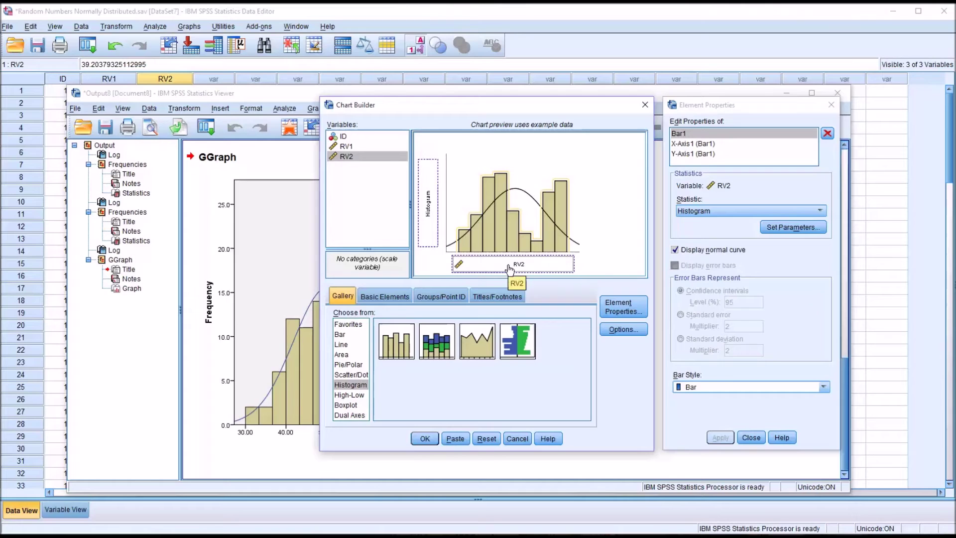
click(422, 440)
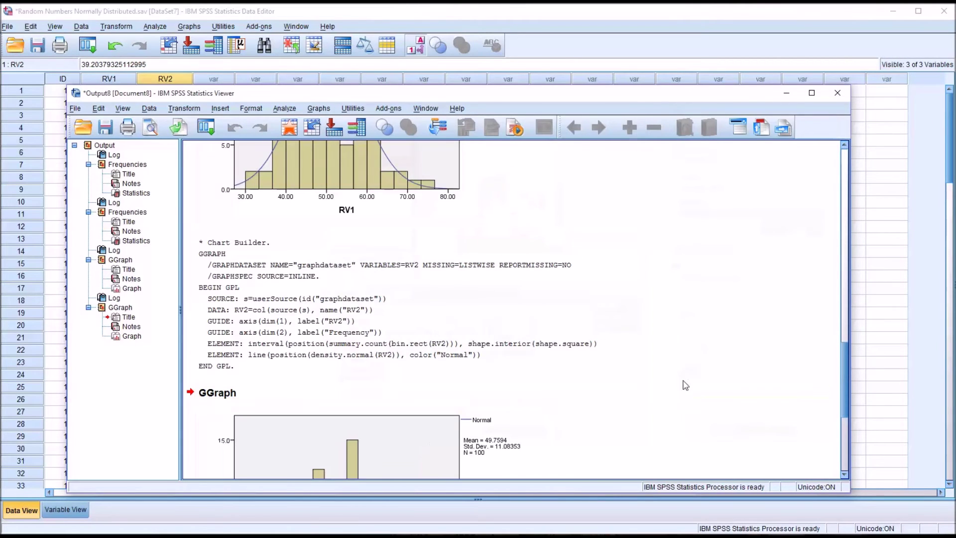
drag(846, 378, 840, 425)
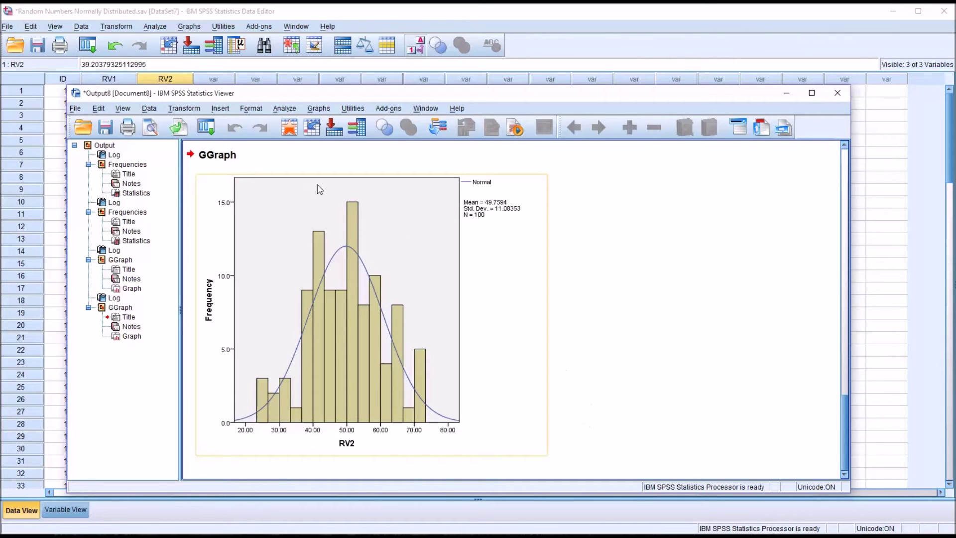
click(284, 108)
mouse_move(296, 138)
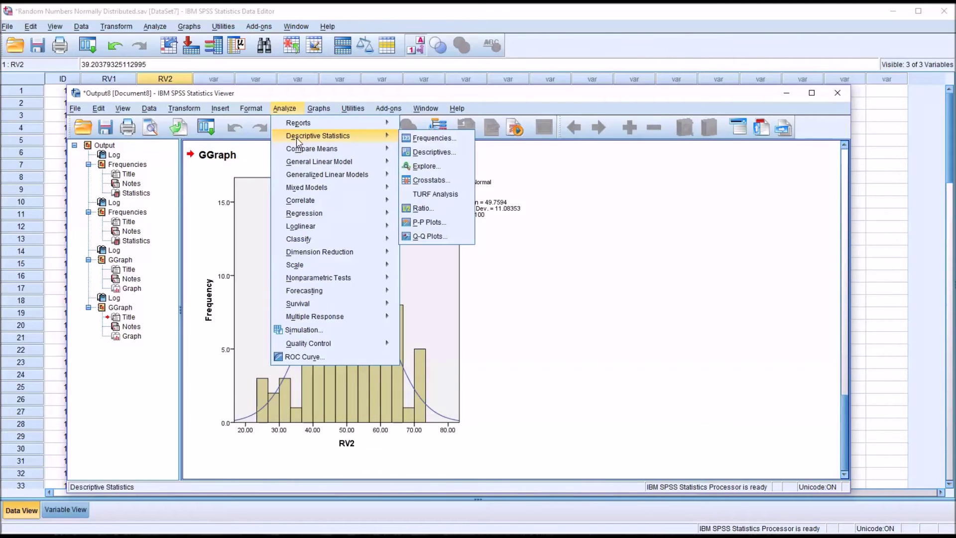
- Open Explore and add RV1 and RV2 to the Dependent List
click(417, 167)
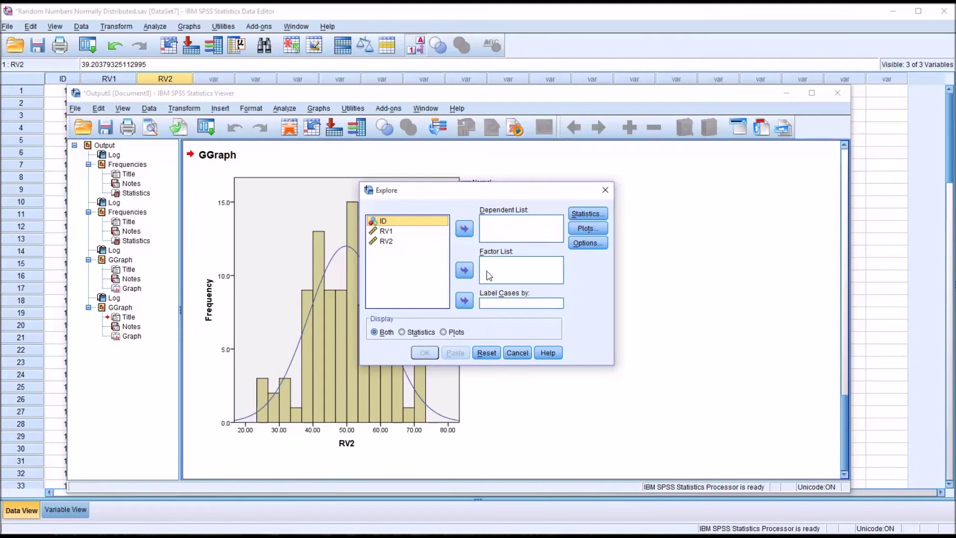
click(402, 232)
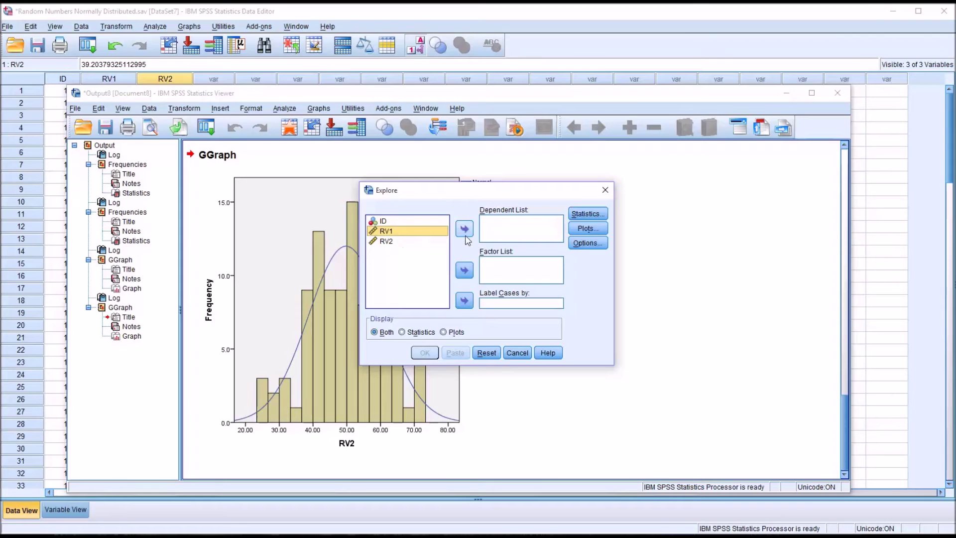
click(464, 230)
click(411, 232)
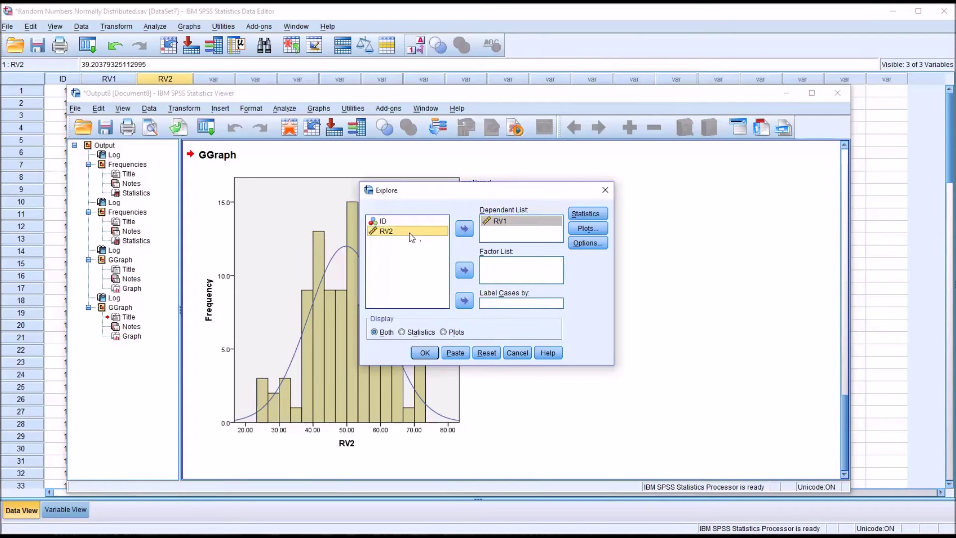
click(464, 230)
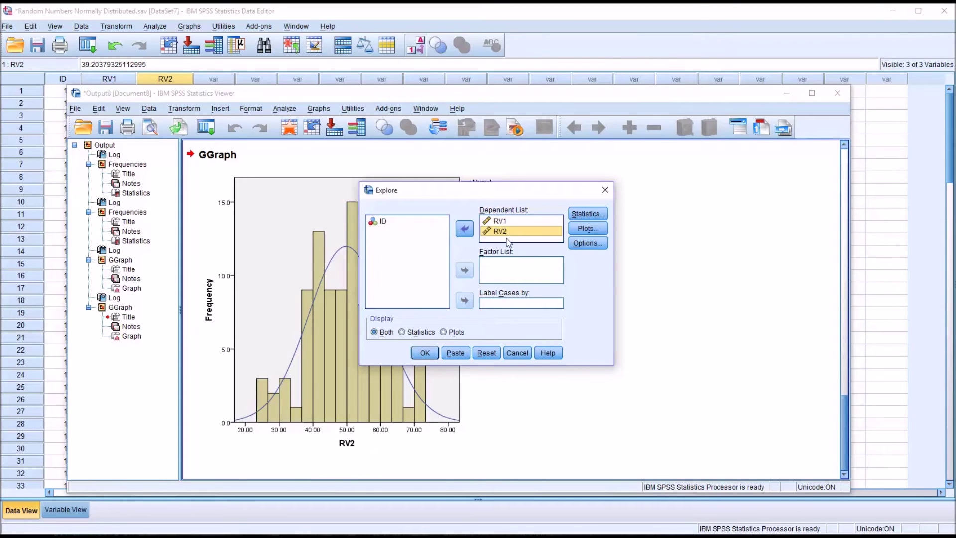
- Choose histograms and normality plots with tests, no stem-and-leaf, and run Explore
click(588, 215)
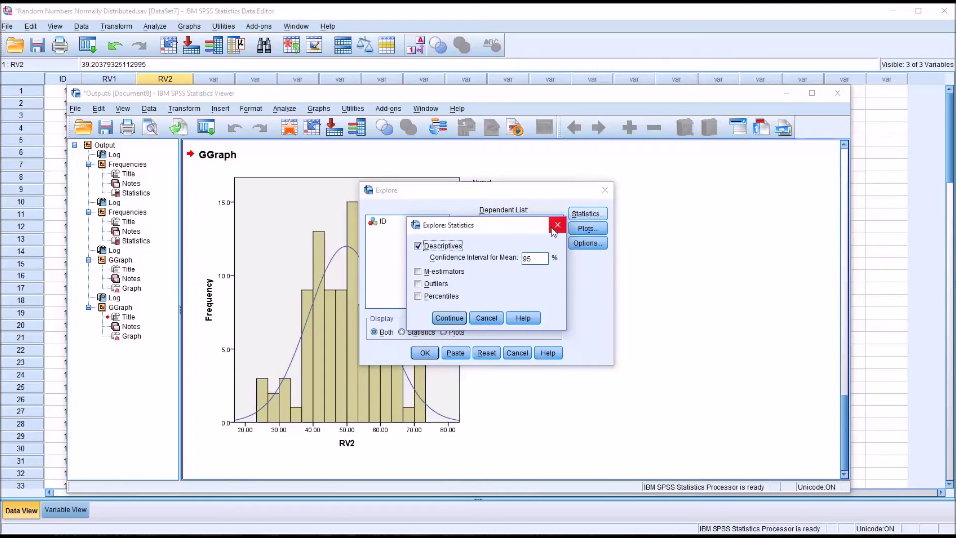
click(554, 229)
click(576, 227)
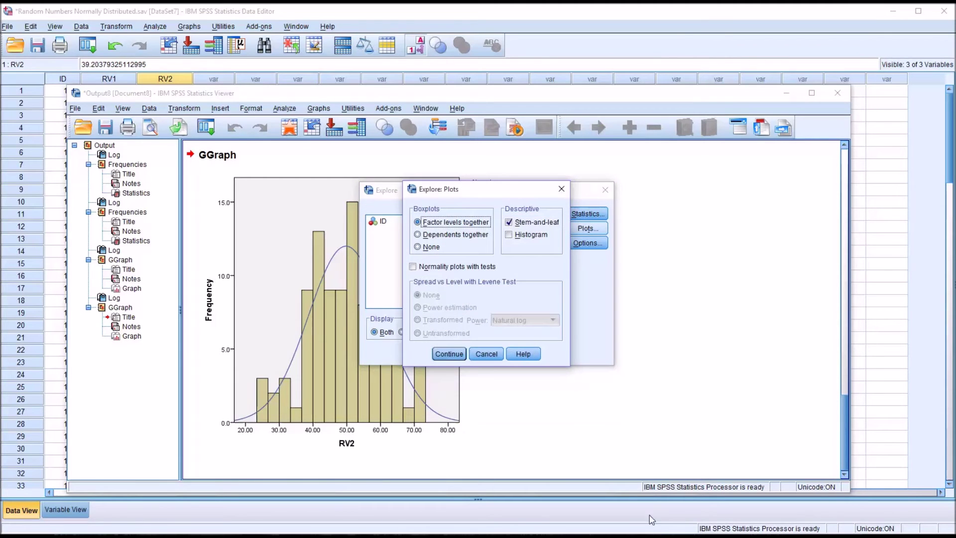
click(508, 222)
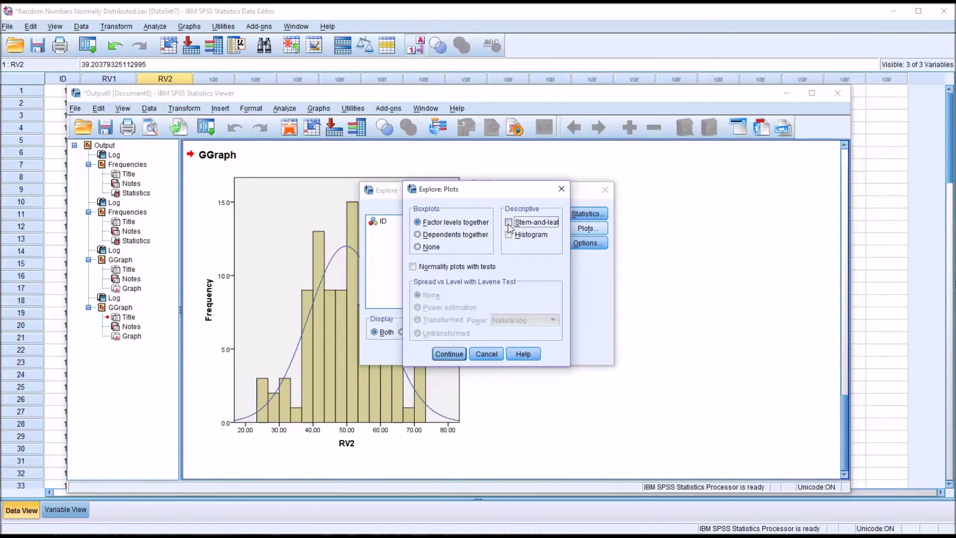
click(509, 235)
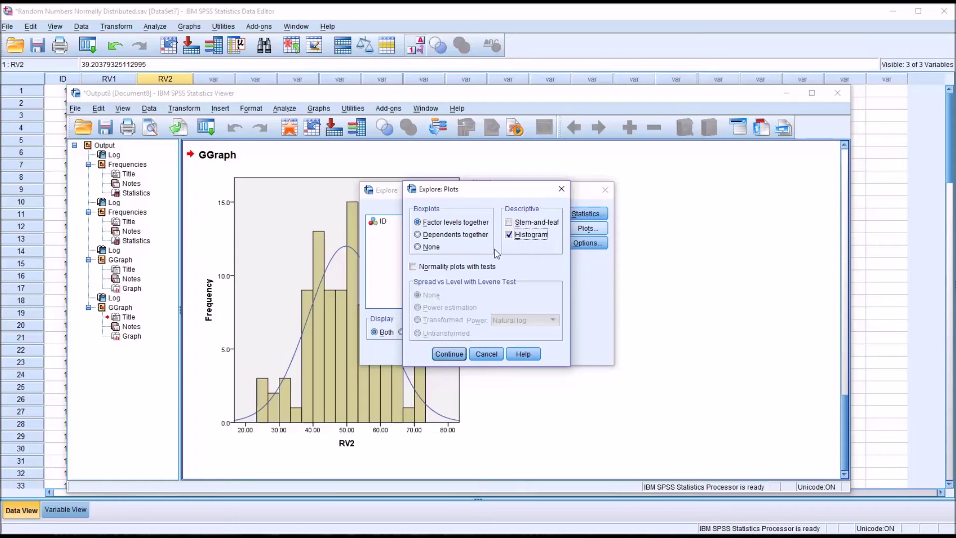
click(413, 267)
click(451, 354)
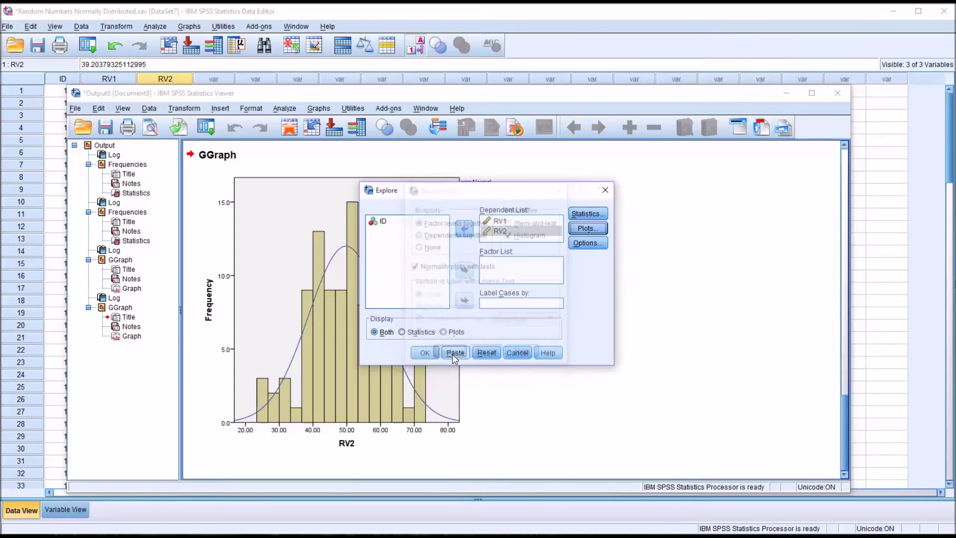
click(588, 243)
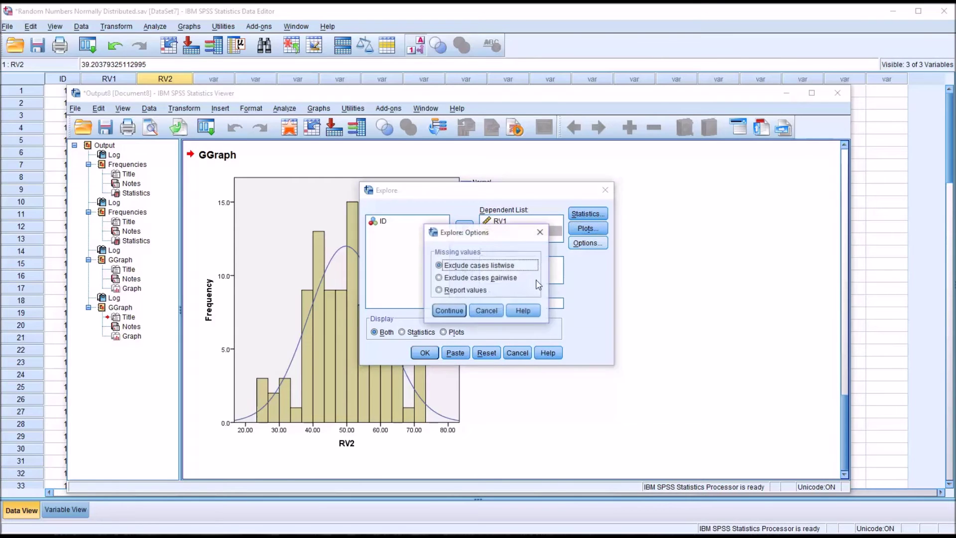
click(465, 311)
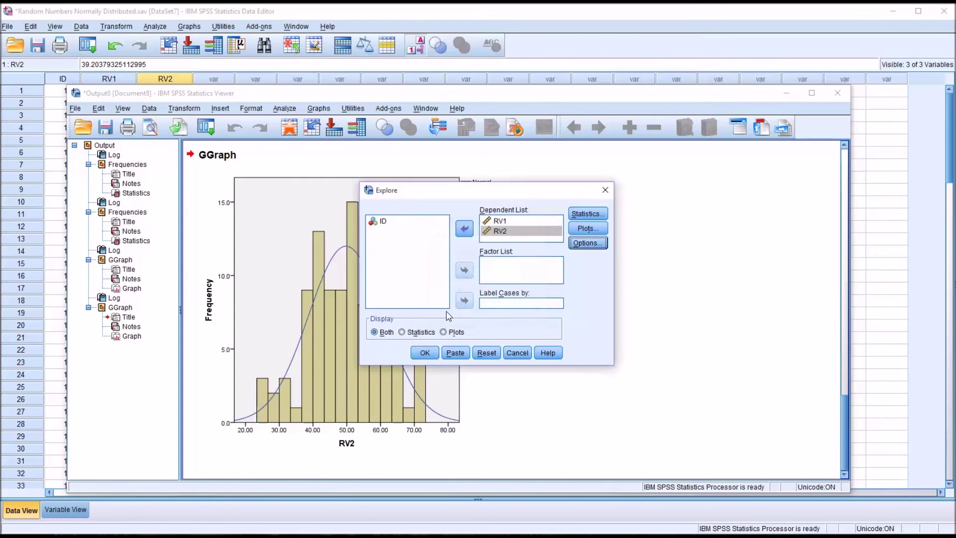
click(412, 350)
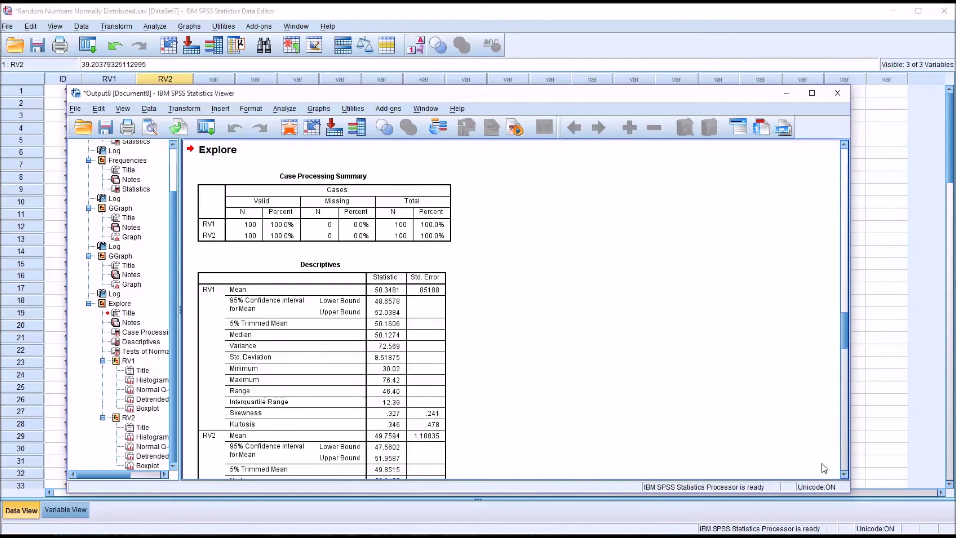
- Scroll past the Descriptives to Tests of Normality (Shapiro-Wilk .659 for RV1, .554 for RV2)
click(845, 474)
click(845, 475)
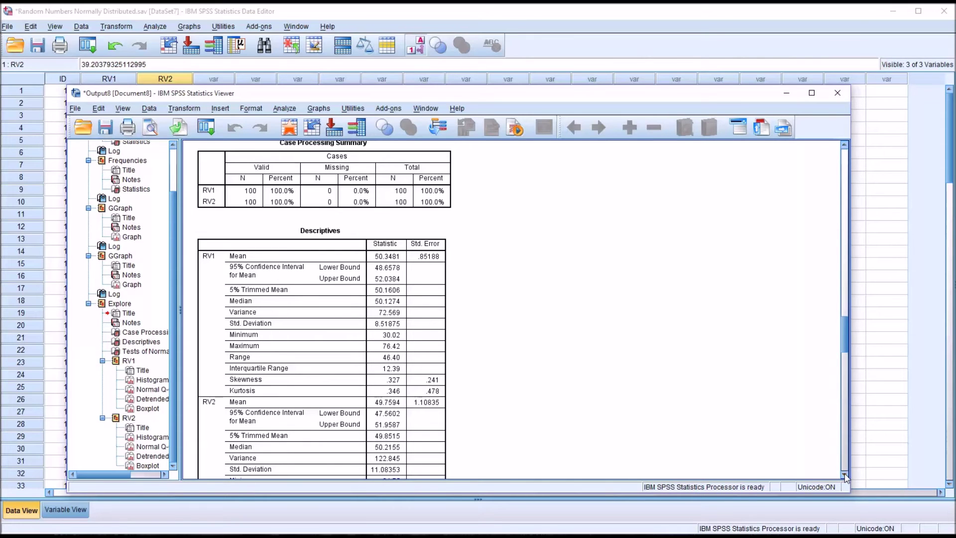
click(844, 474)
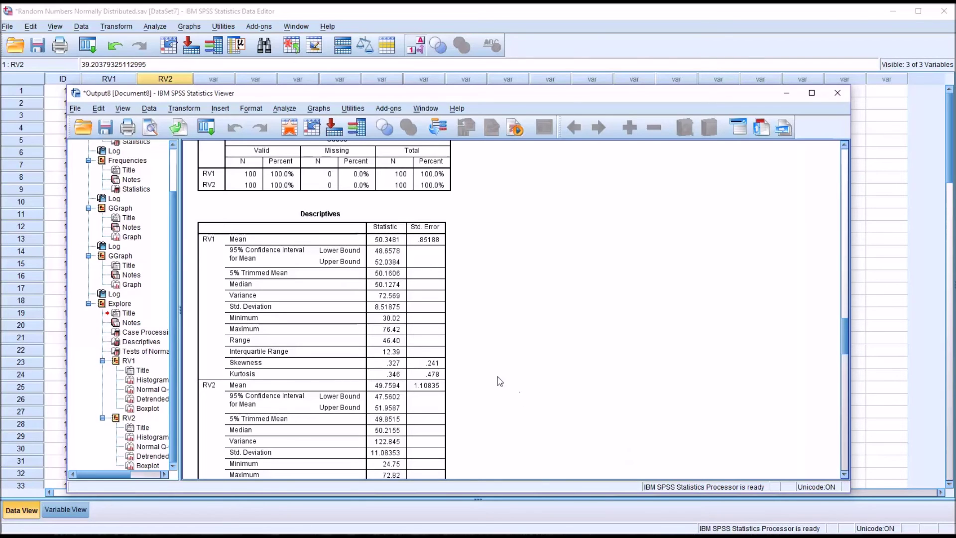
click(431, 364)
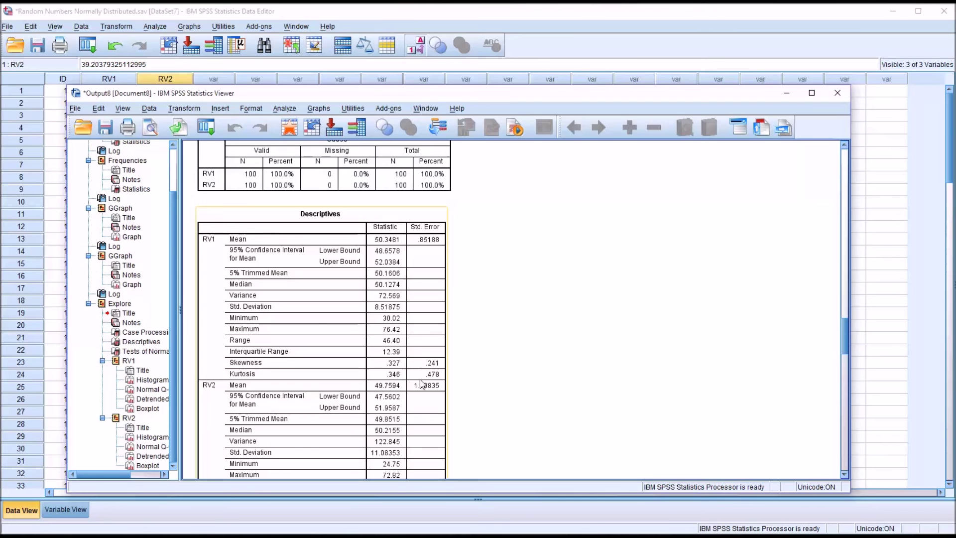
click(845, 476)
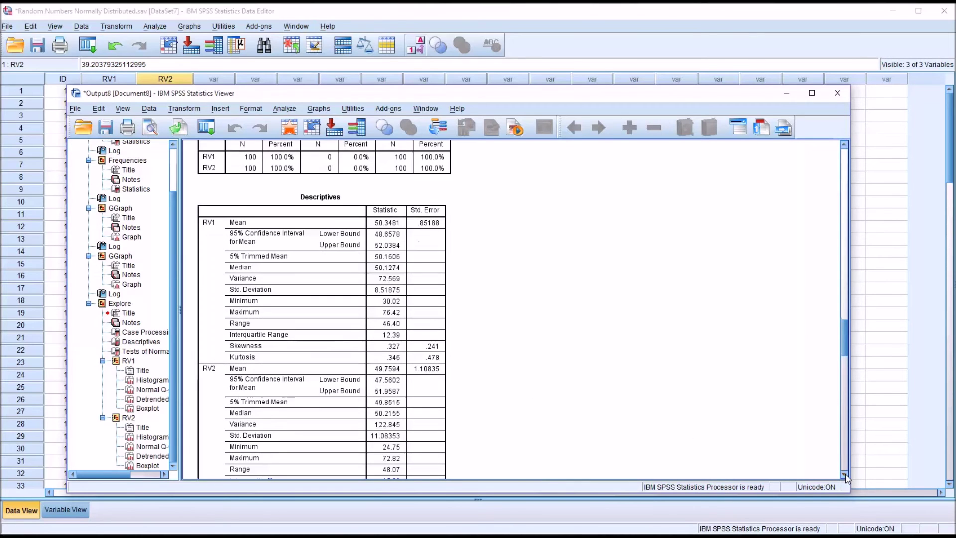
click(845, 475)
click(845, 475)
click(845, 475)
click(845, 476)
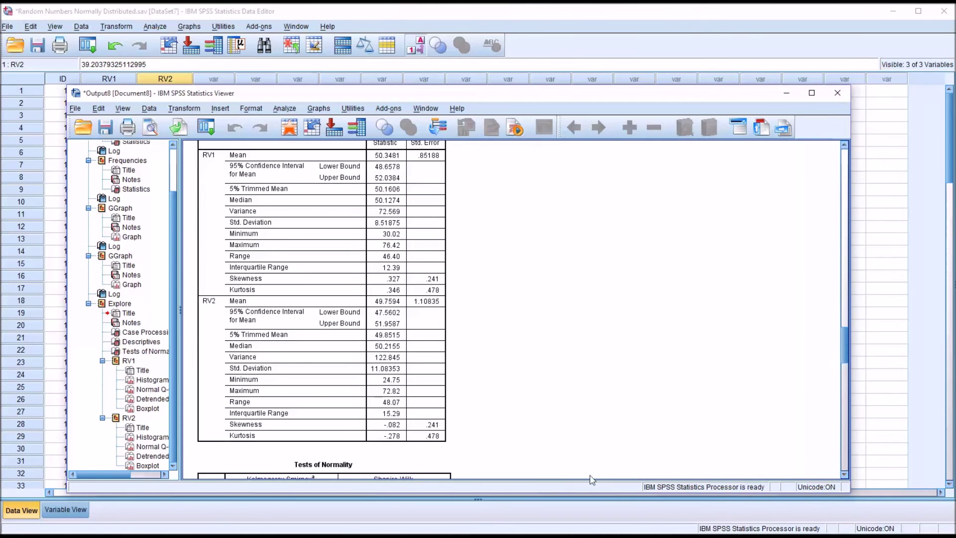
click(402, 441)
click(844, 475)
click(845, 475)
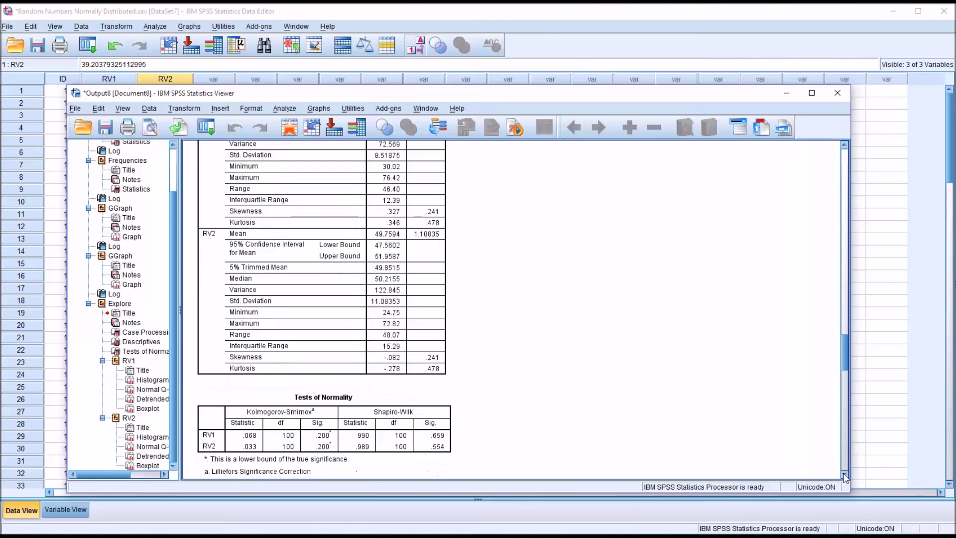
click(845, 476)
- Scroll the Viewer past the Tests of Normality table down to the RV1 histogram
click(844, 476)
click(845, 476)
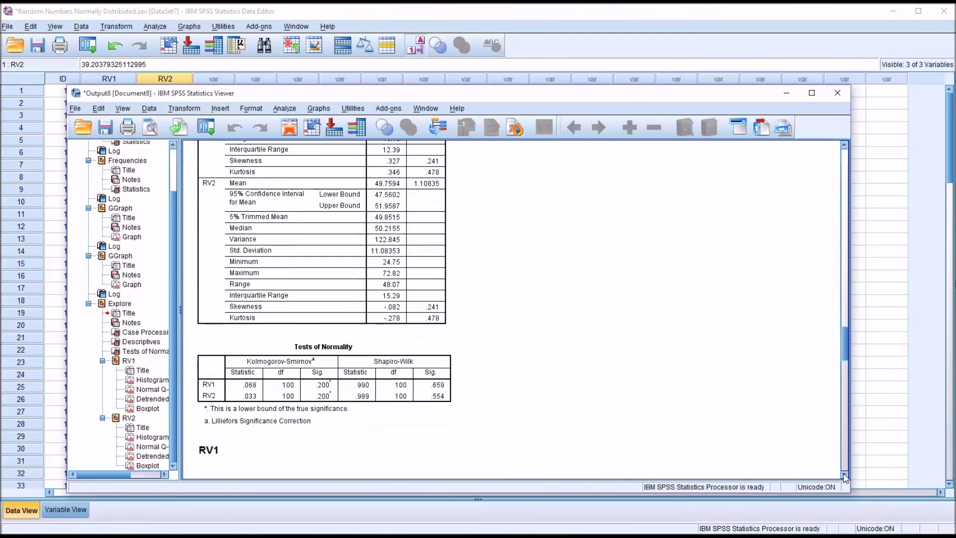
click(845, 475)
click(845, 476)
click(844, 475)
click(845, 476)
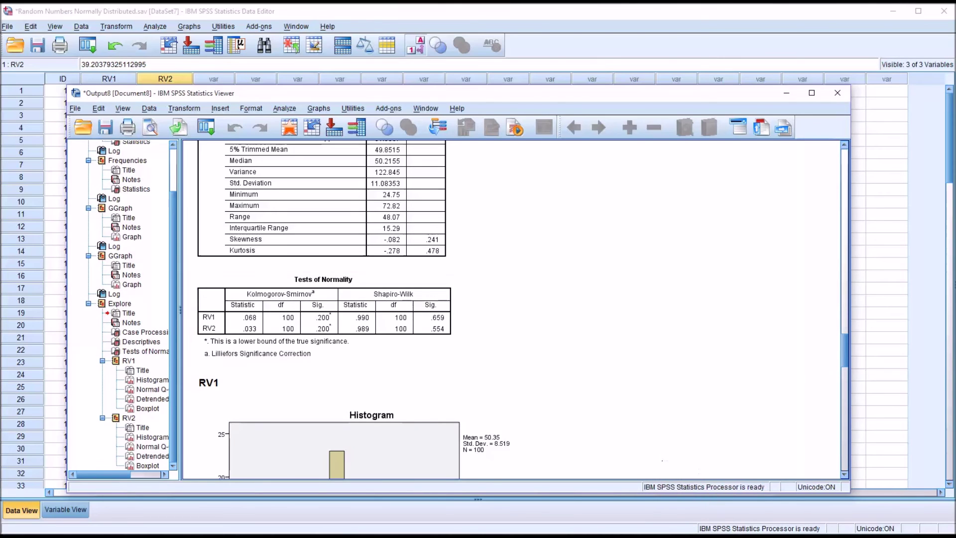
click(420, 352)
drag(844, 354, 841, 380)
- Inspect the RV1 Normal Q-Q plot, then scroll past the boxplot and RV2 histogram to the RV2 Q-Q plot
click(525, 372)
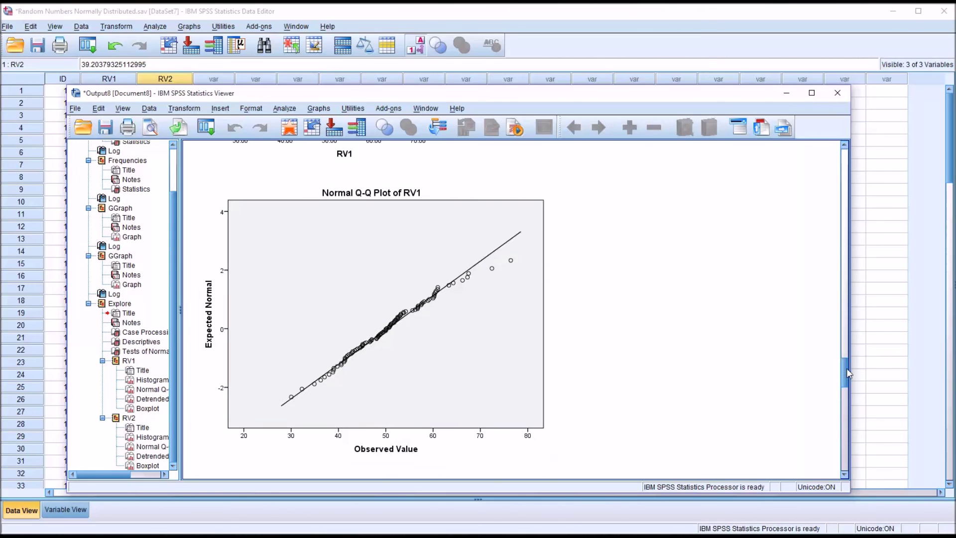
drag(845, 369, 841, 434)
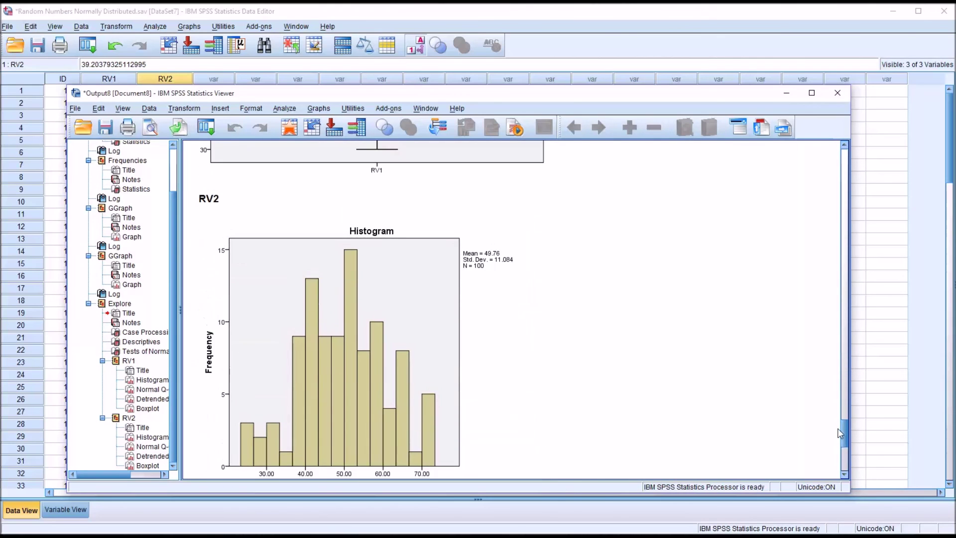
click(845, 479)
click(846, 479)
click(845, 479)
click(846, 479)
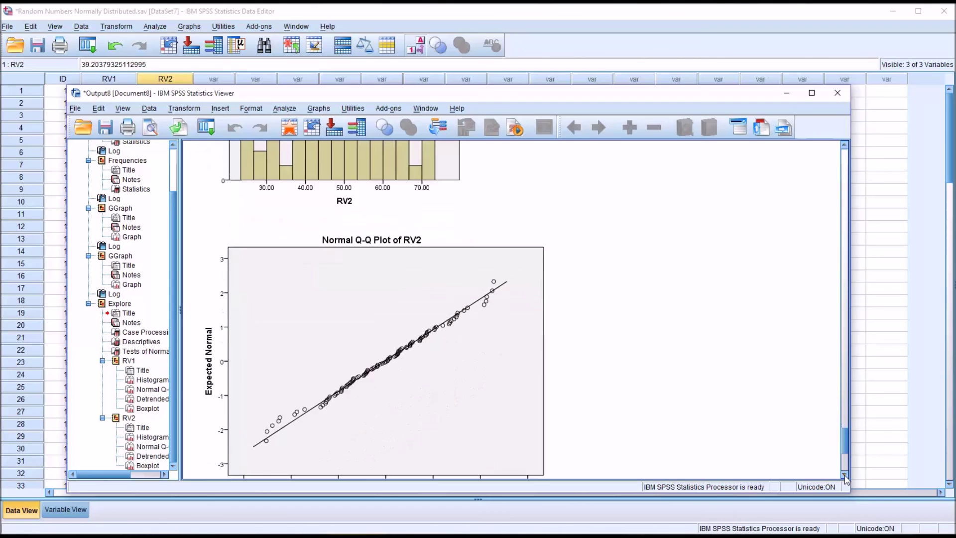
click(845, 479)
click(845, 479)
click(470, 356)
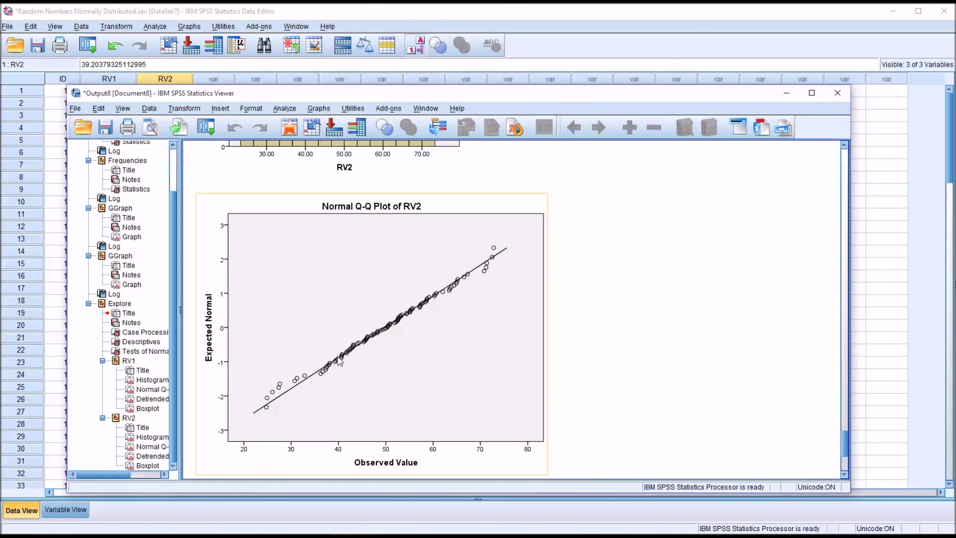
click(586, 452)
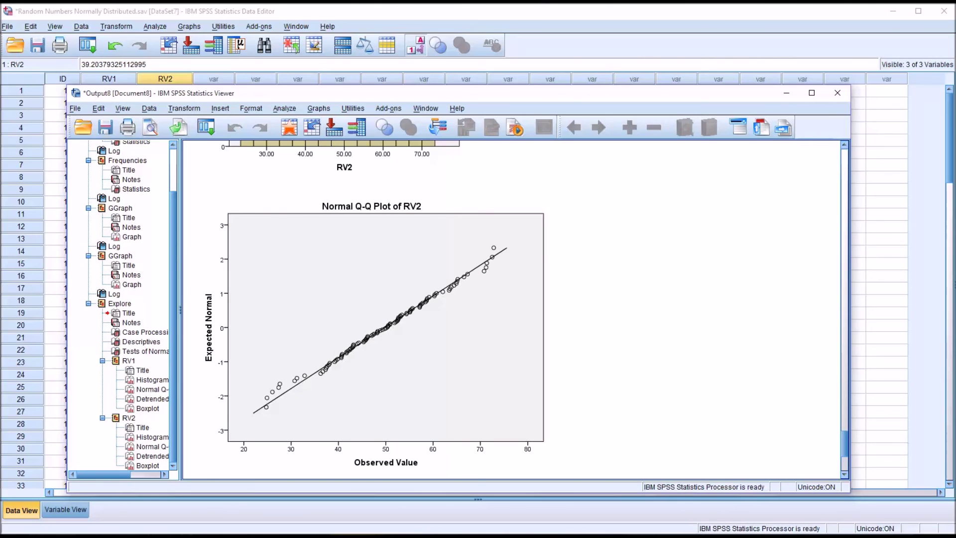